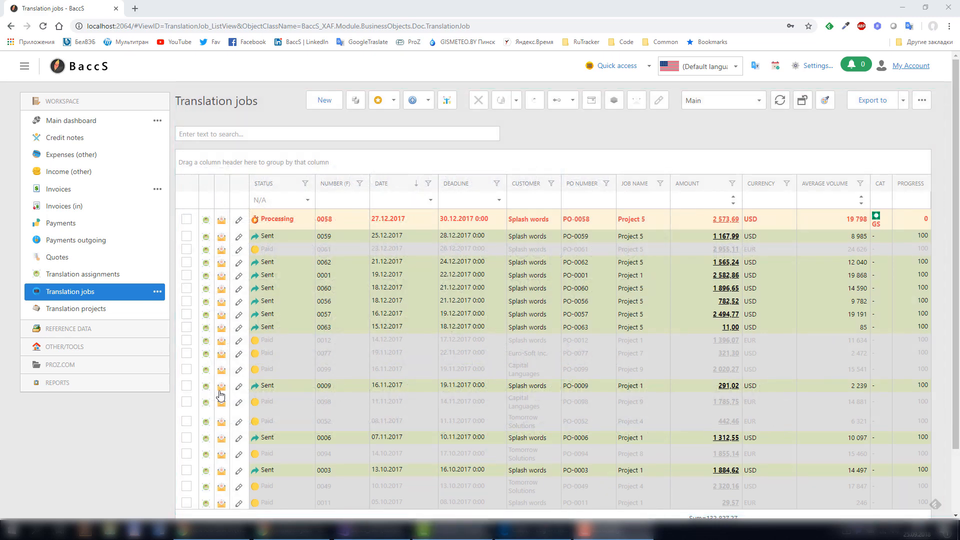
# Expand the OTHER/TOOLS navigation section to reveal administration tools like Roles and Users.
pyautogui.click(84, 348)
# Review the Customer role's 37 type permissions, then go to the User list.
pyautogui.click(48, 431)
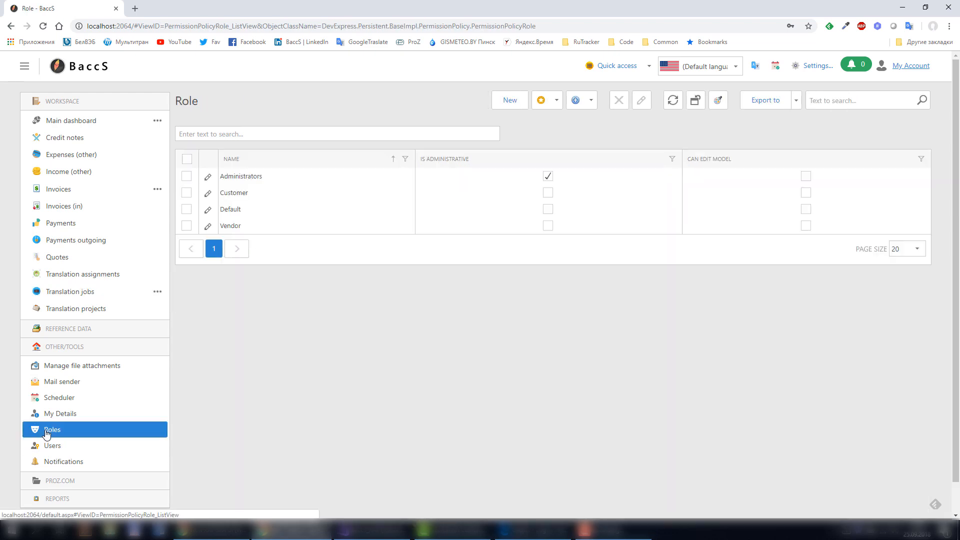
pyautogui.click(245, 200)
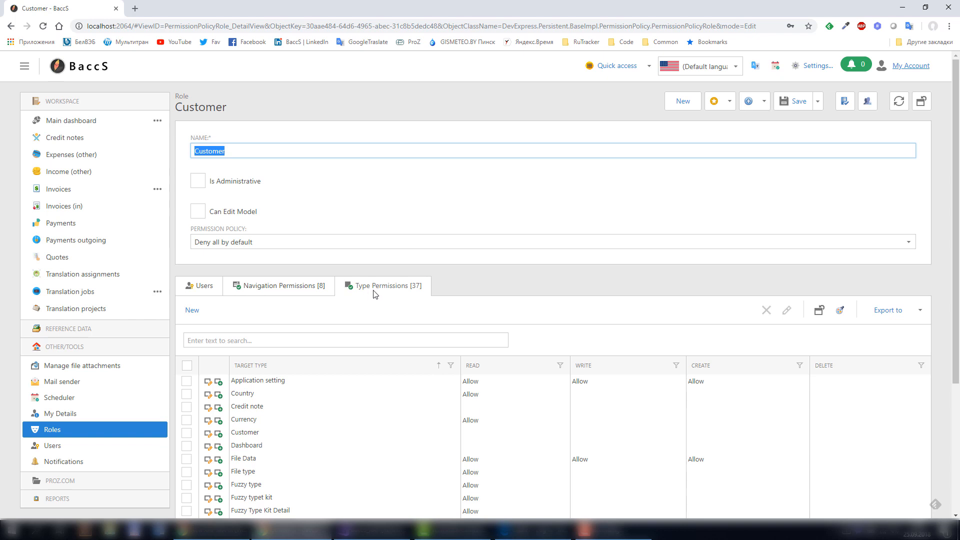
pyautogui.scroll(-3, 654, 268)
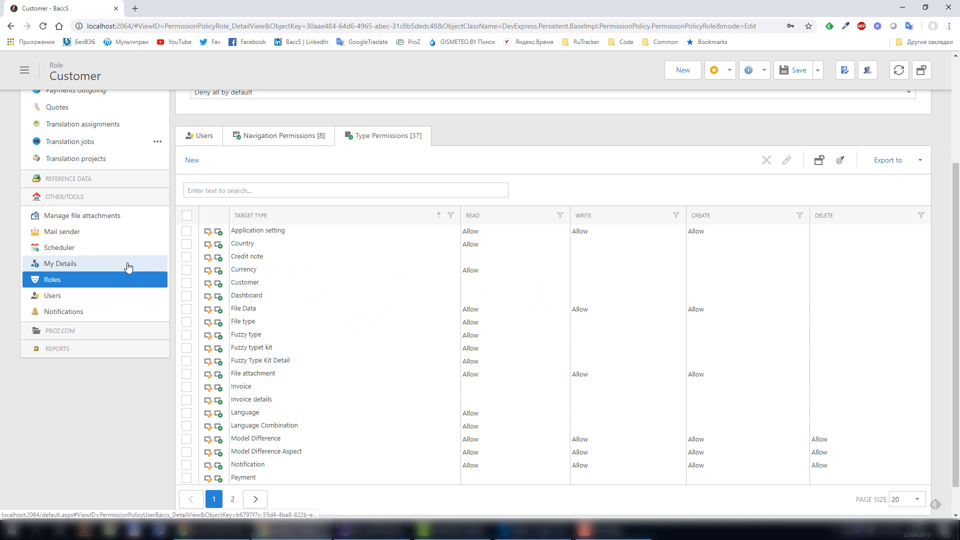
pyautogui.click(73, 301)
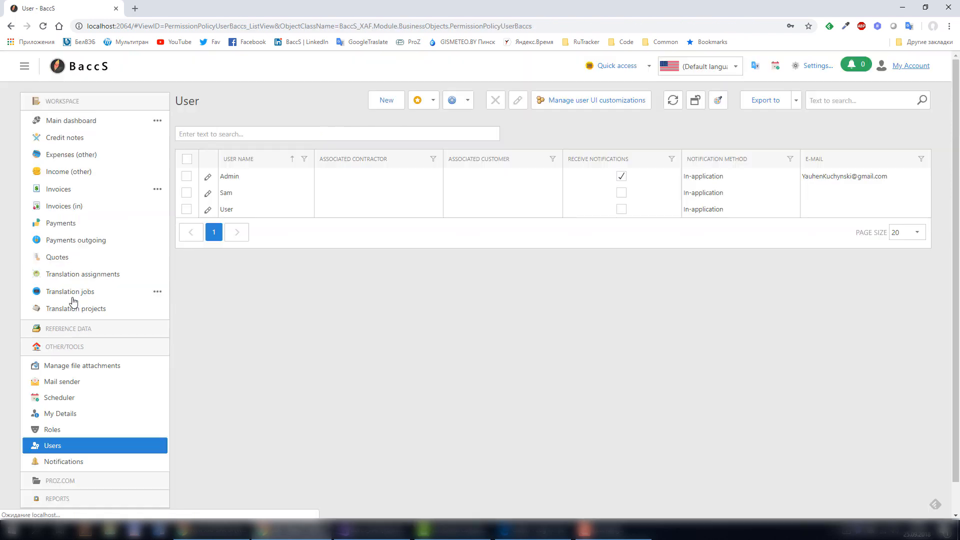
# Create a new user with the user name Client1.
pyautogui.click(379, 106)
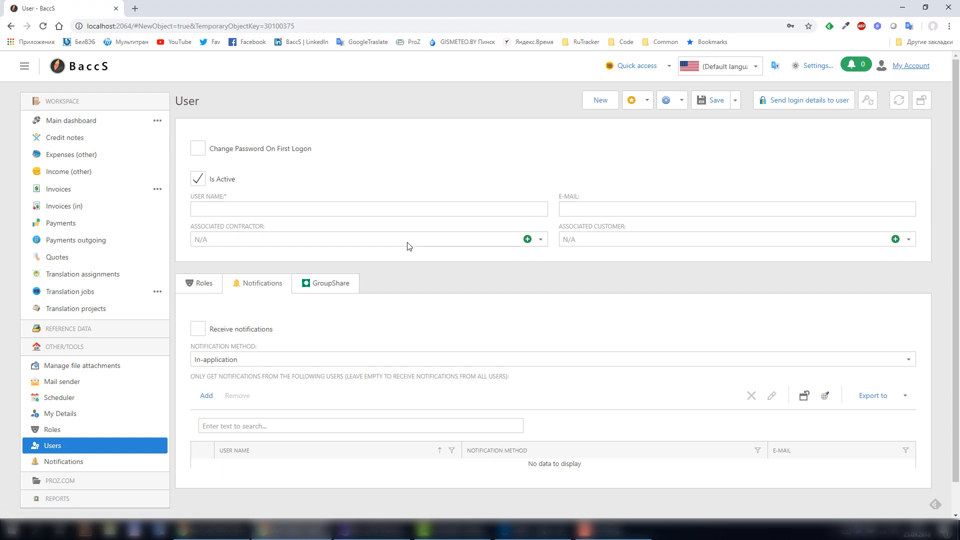
pyautogui.click(231, 208)
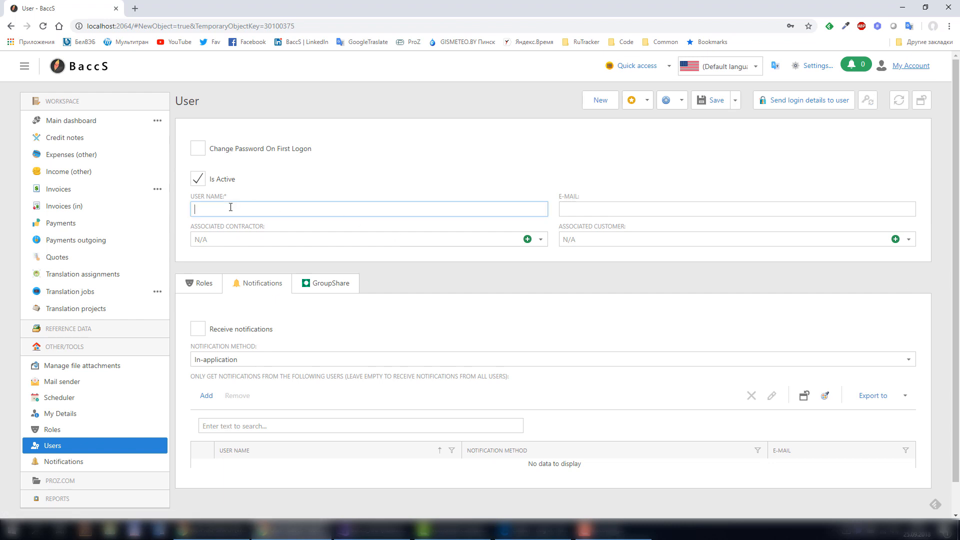
pyautogui.write('Client1')
pyautogui.click(568, 209)
pyautogui.click(573, 186)
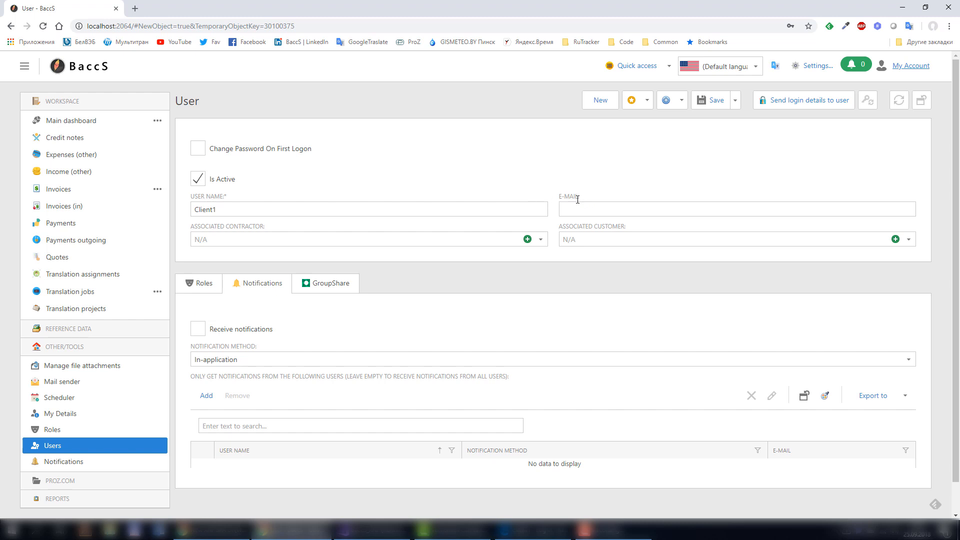
# Assign the Customer role to Client1.
pyautogui.click(199, 284)
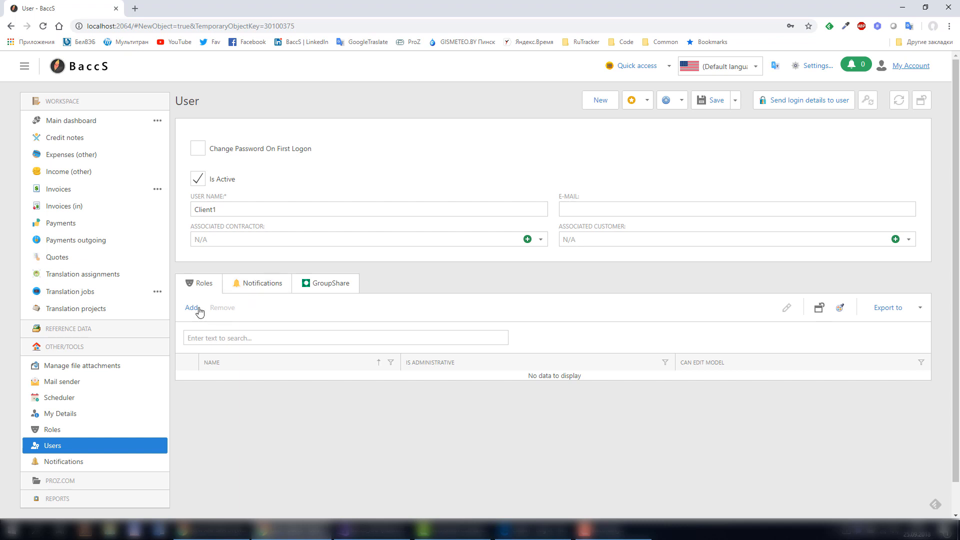
pyautogui.click(198, 310)
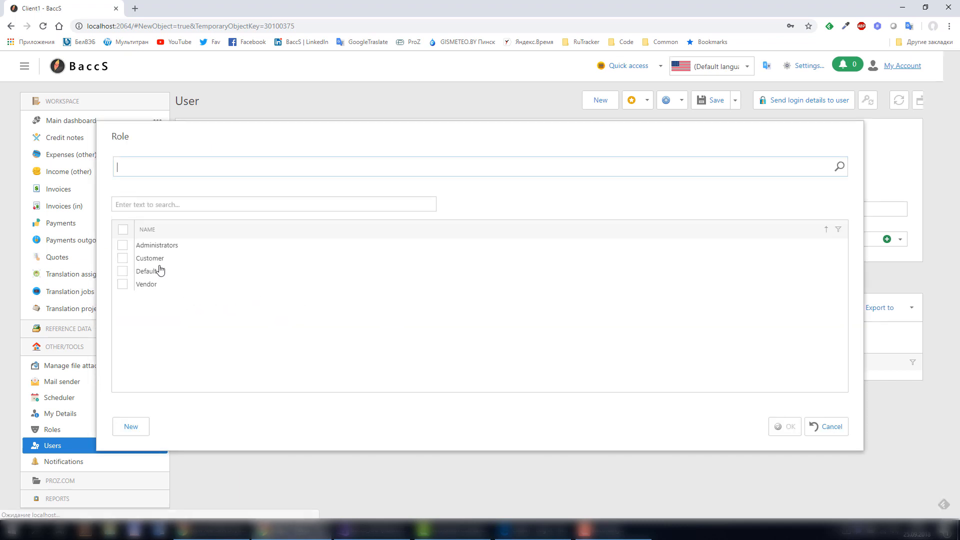
pyautogui.doubleClick(145, 258)
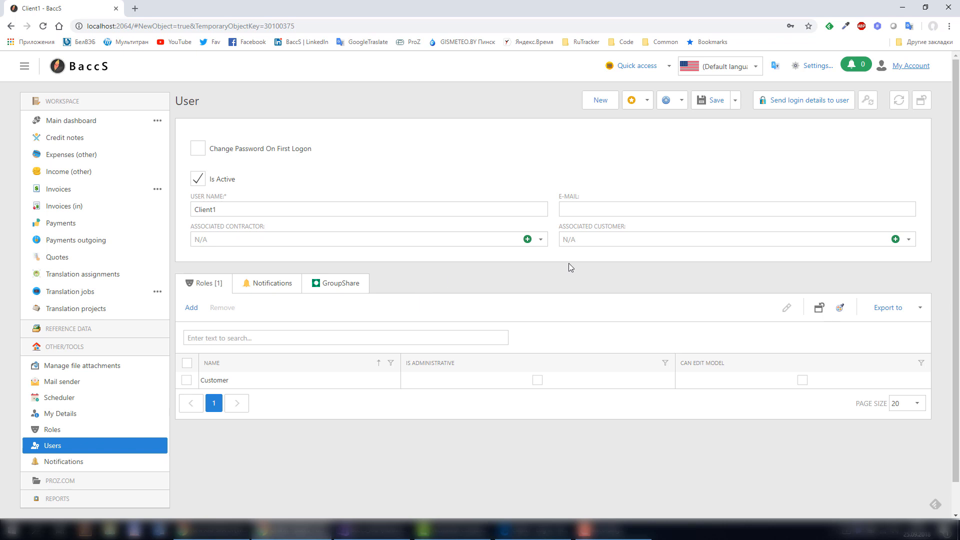
# Associate Client1 with the customer Capital Languages.
pyautogui.click(908, 239)
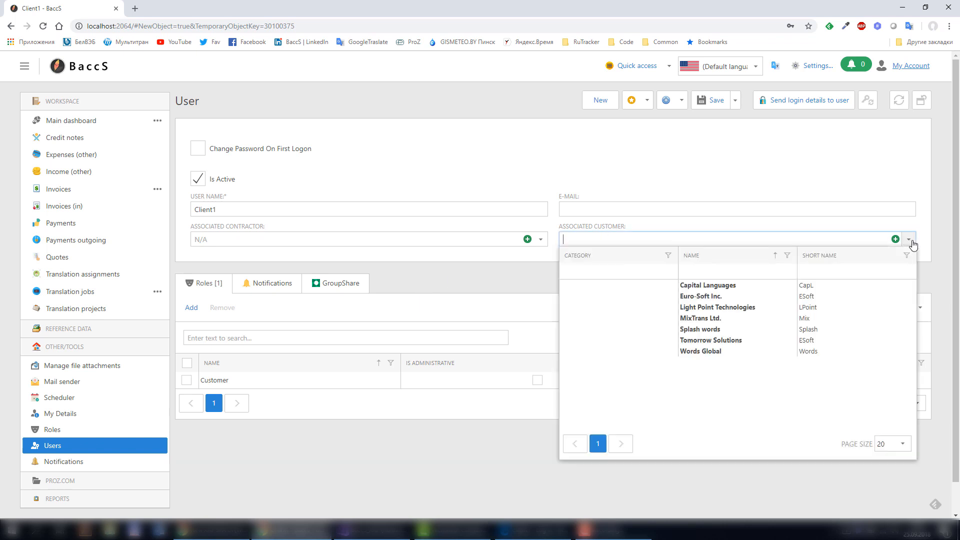
pyautogui.click(699, 285)
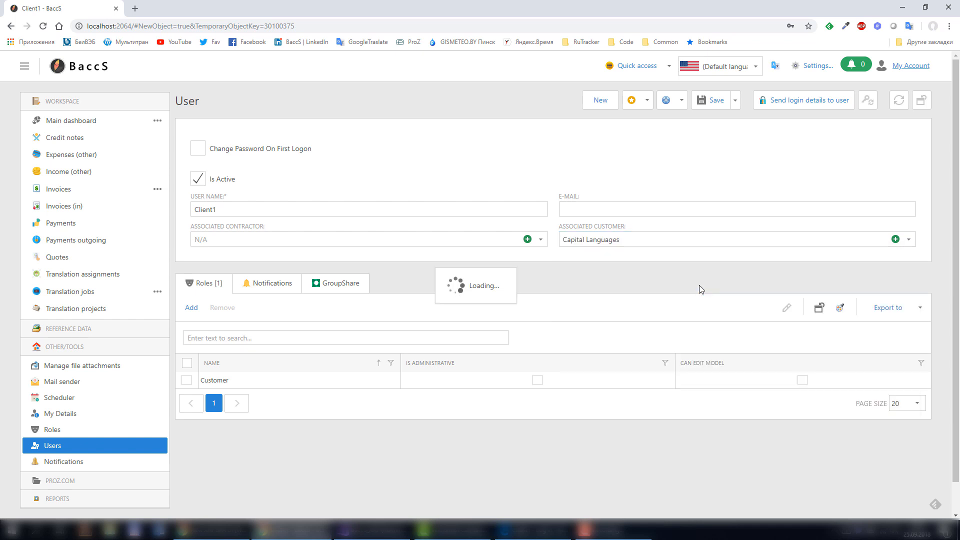
pyautogui.click(633, 240)
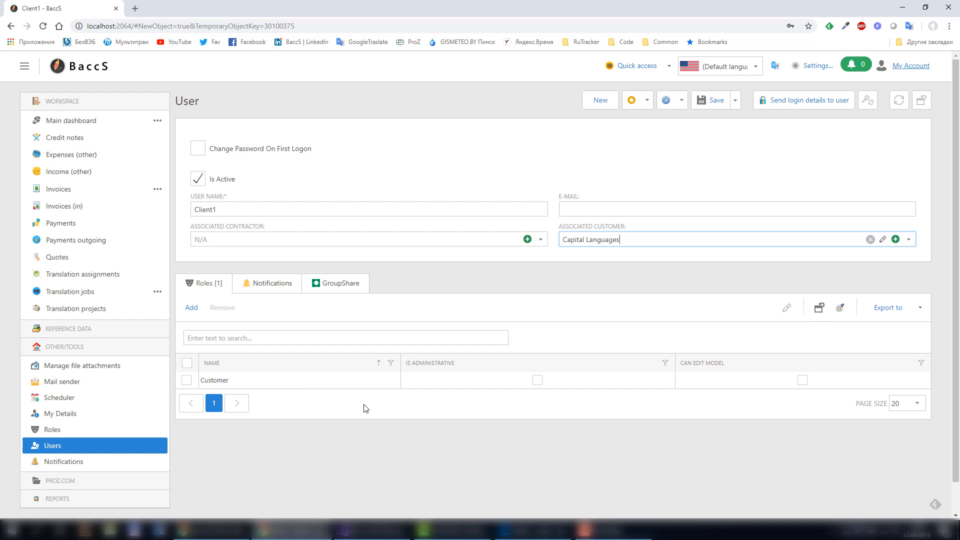
# Require a password change at first logon, save Client1, and switch to Edge's login page.
pyautogui.click(273, 287)
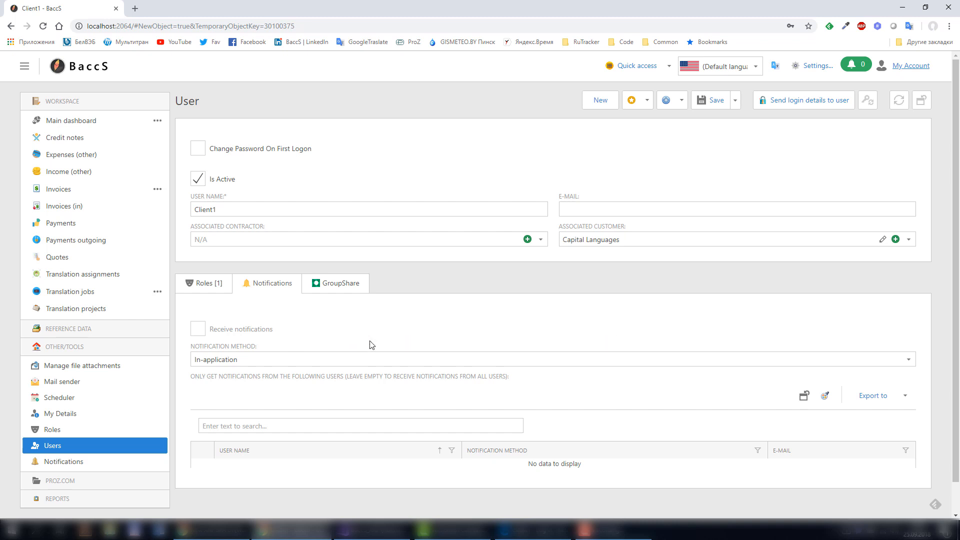
pyautogui.click(202, 151)
pyautogui.click(714, 101)
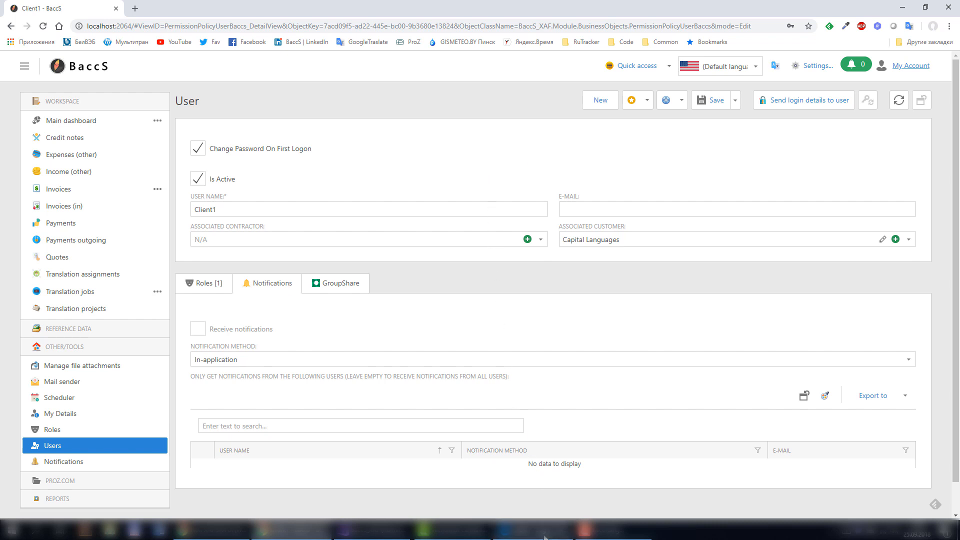
pyautogui.click(506, 529)
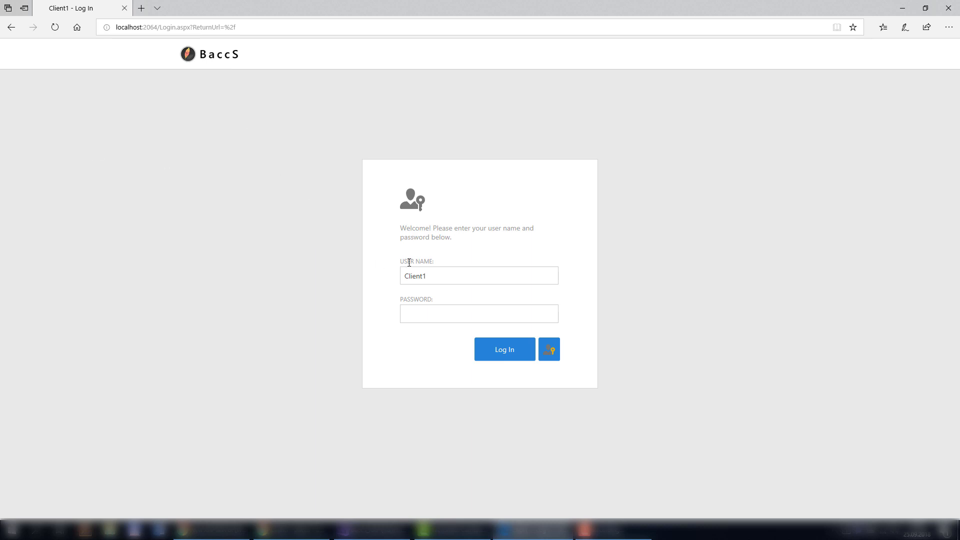
# Log in as Client1 and set a new password at the first-logon prompt.
pyautogui.doubleClick(439, 276)
pyautogui.click(495, 351)
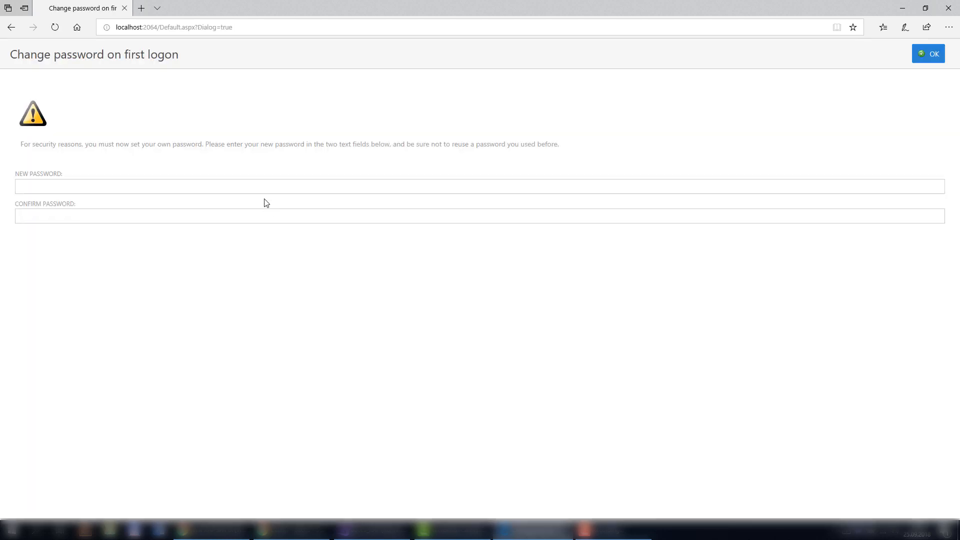
pyautogui.click(259, 185)
pyautogui.write('123')
pyautogui.press('Tab')
pyautogui.write('123')
pyautogui.click(933, 55)
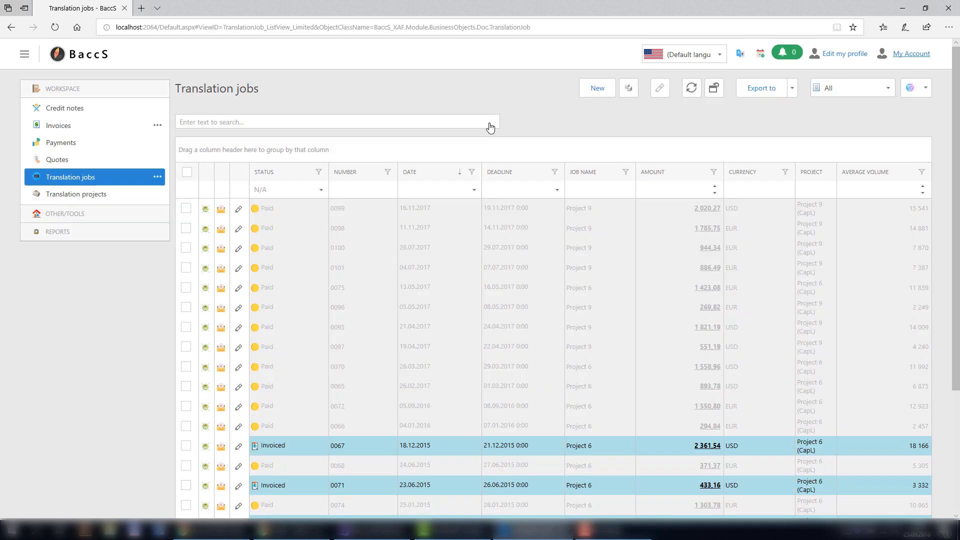
# Expand the REPORTS and OTHER/TOOLS sections and open Client1's customer profile.
pyautogui.click(37, 238)
pyautogui.click(59, 215)
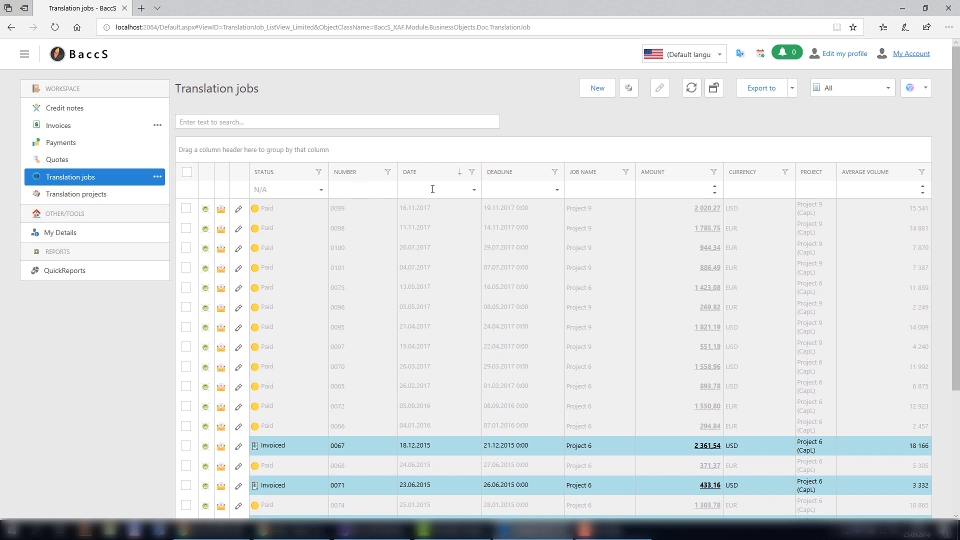
pyautogui.click(840, 58)
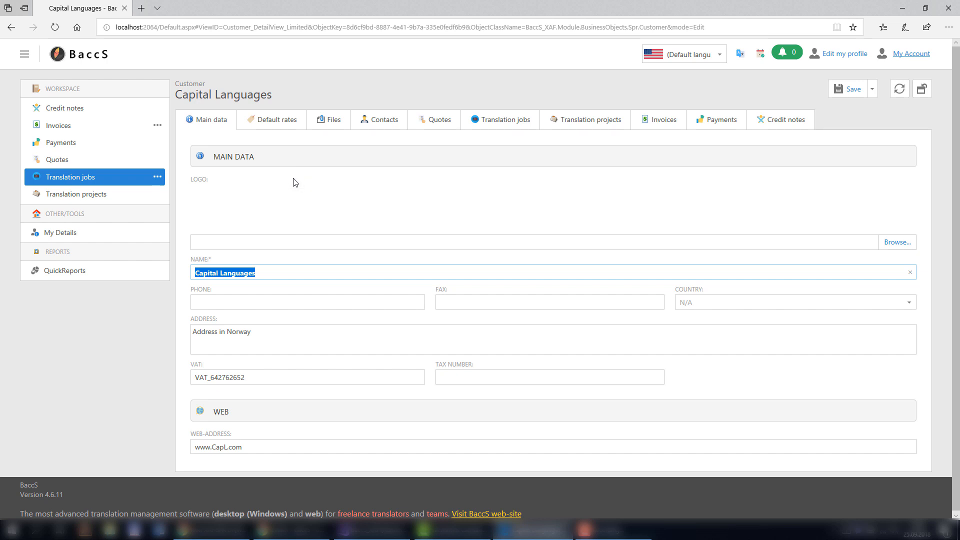
# Browse the Capital Languages tabs from default rates to credit notes, then open the Quote list.
pyautogui.click(270, 121)
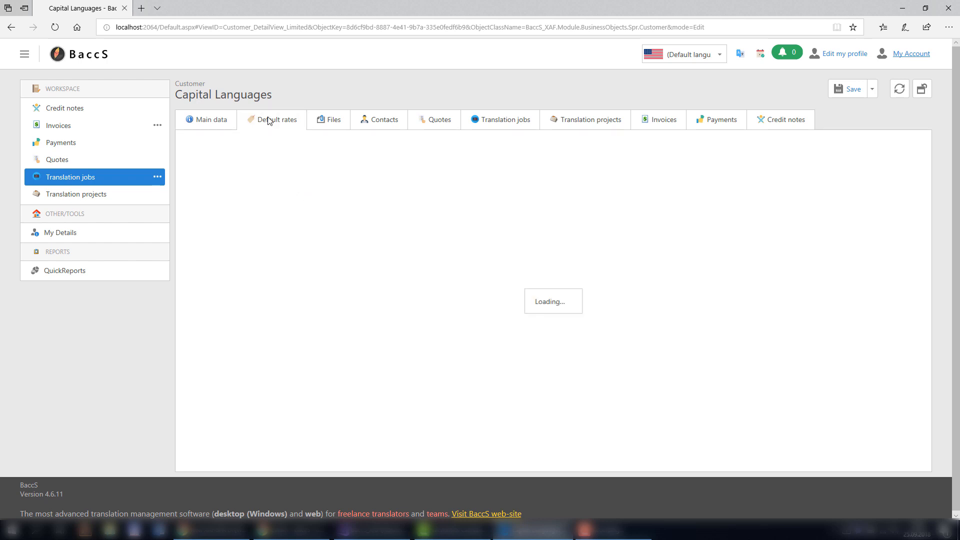
pyautogui.click(331, 125)
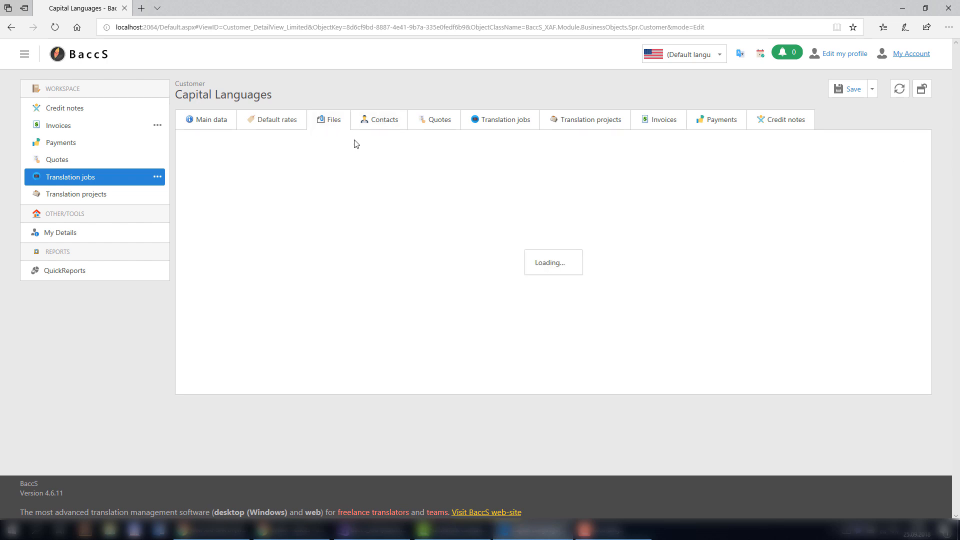
pyautogui.click(401, 126)
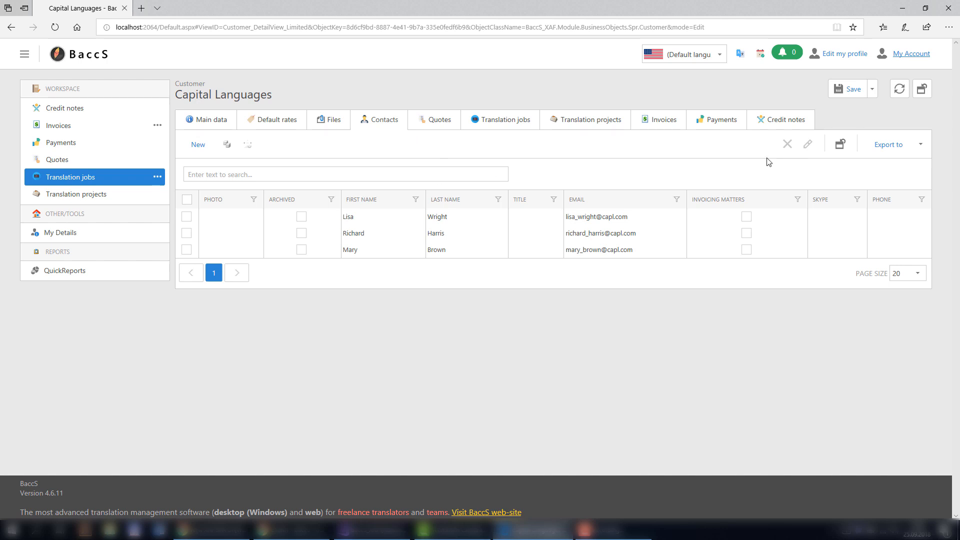
pyautogui.click(429, 122)
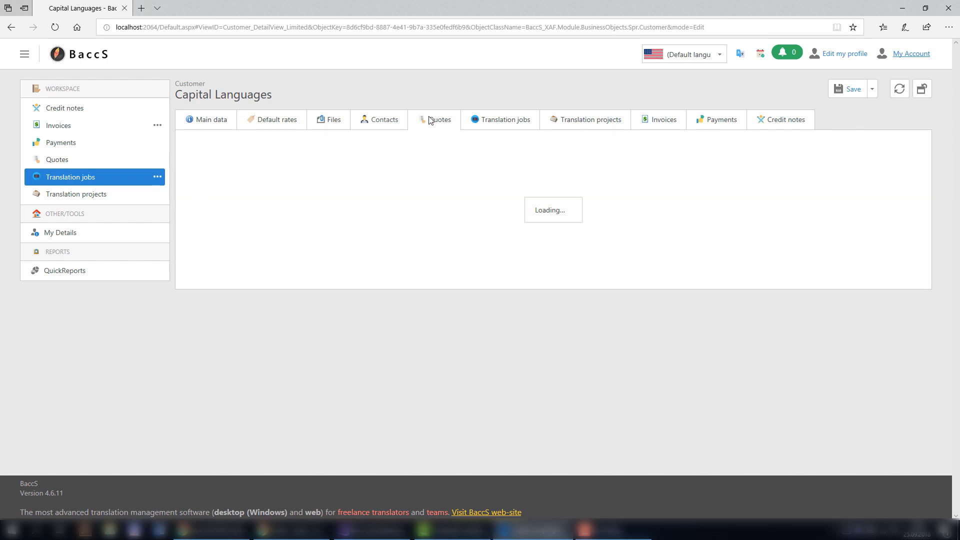
pyautogui.click(502, 124)
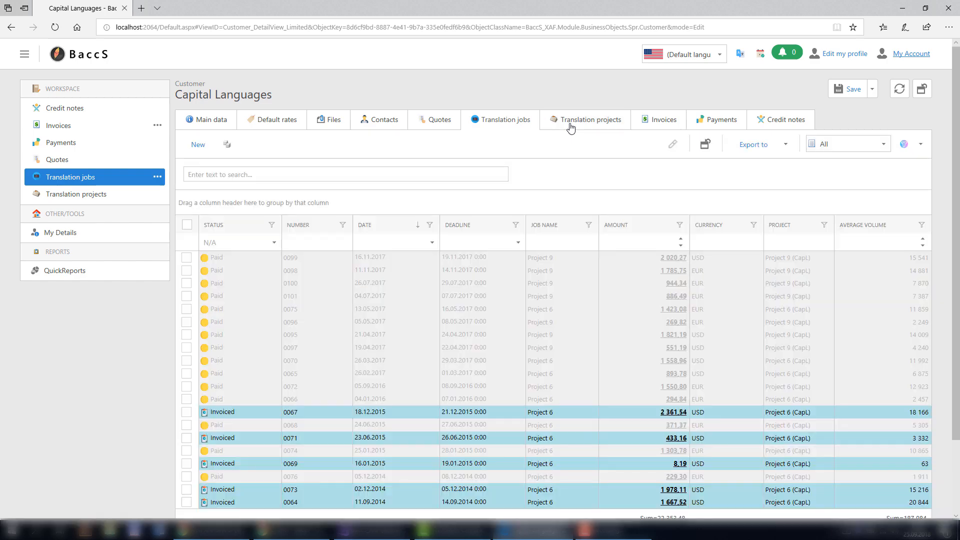
pyautogui.click(571, 128)
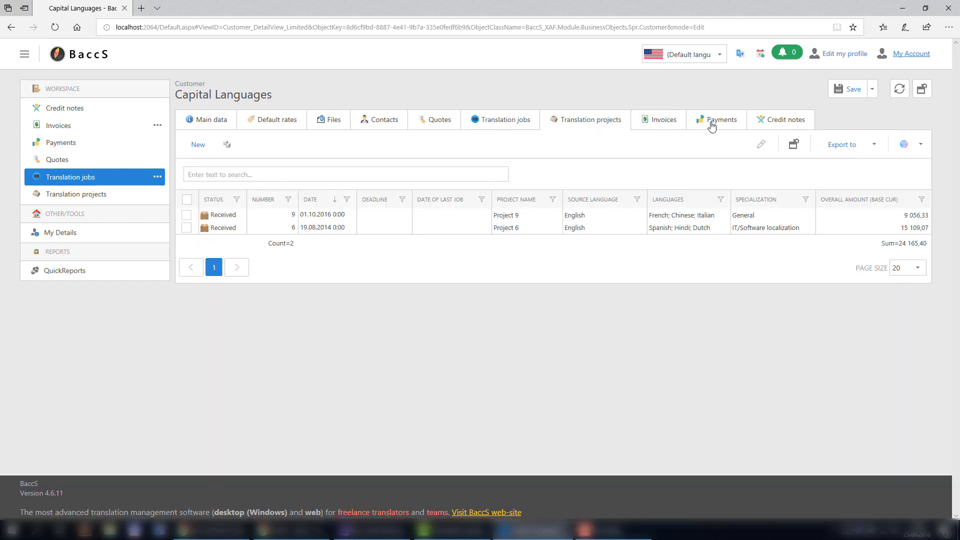
pyautogui.click(712, 125)
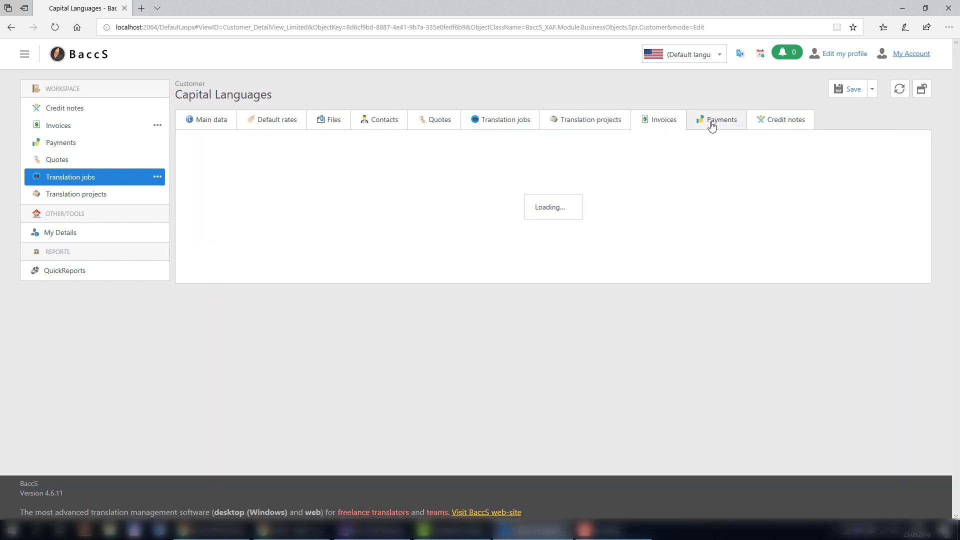
pyautogui.click(776, 128)
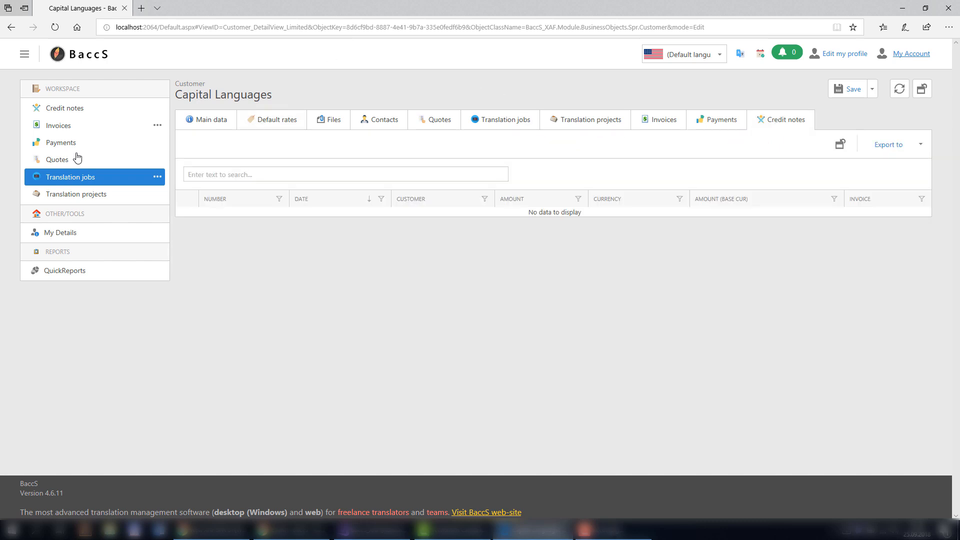
pyautogui.click(55, 165)
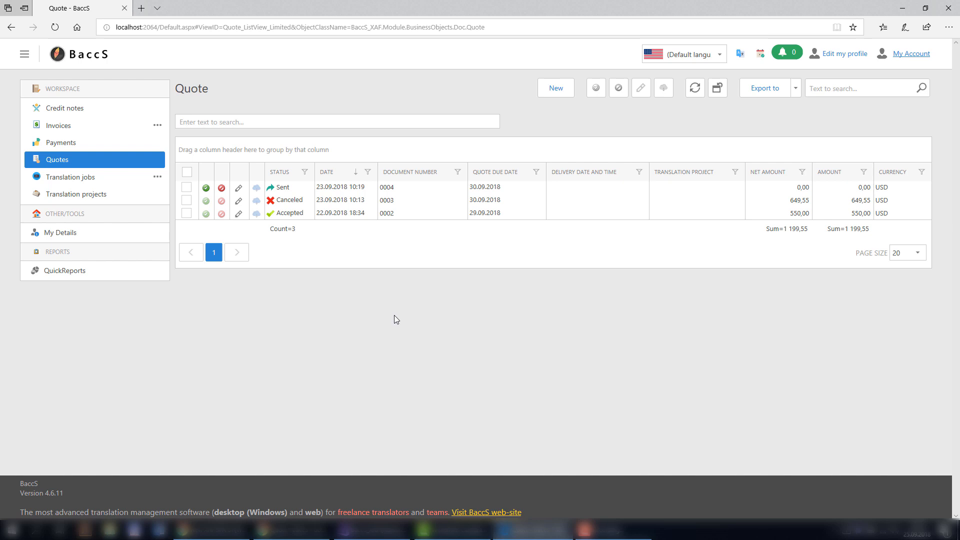
# Start a new quote and open its additional notes for editing.
pyautogui.click(558, 91)
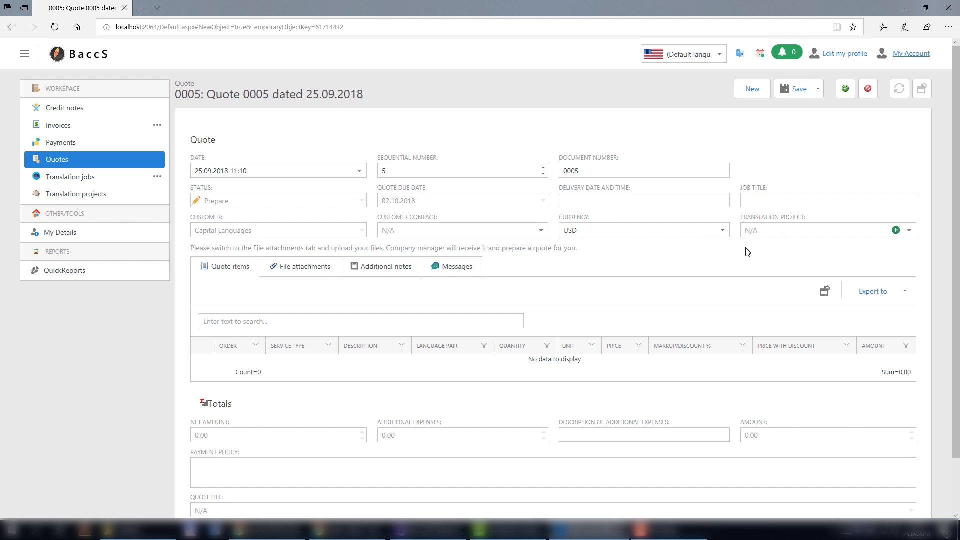
pyautogui.click(369, 271)
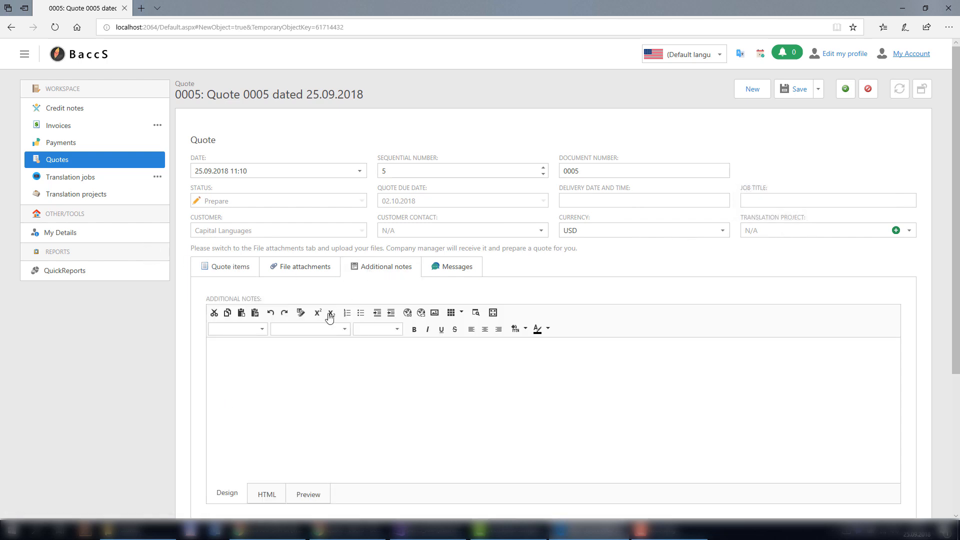
pyautogui.click(274, 365)
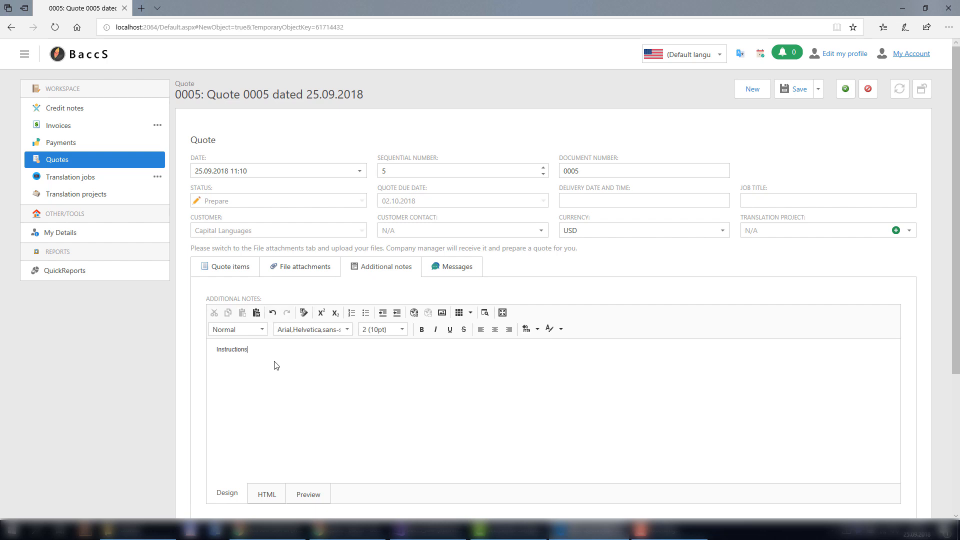
# Make 'Instructions' bold at 18pt in the notes, then show File attachments.
pyautogui.hotkey('ctrl', 'a')
pyautogui.hotkey('ctrl', 'b')
pyautogui.click(402, 329)
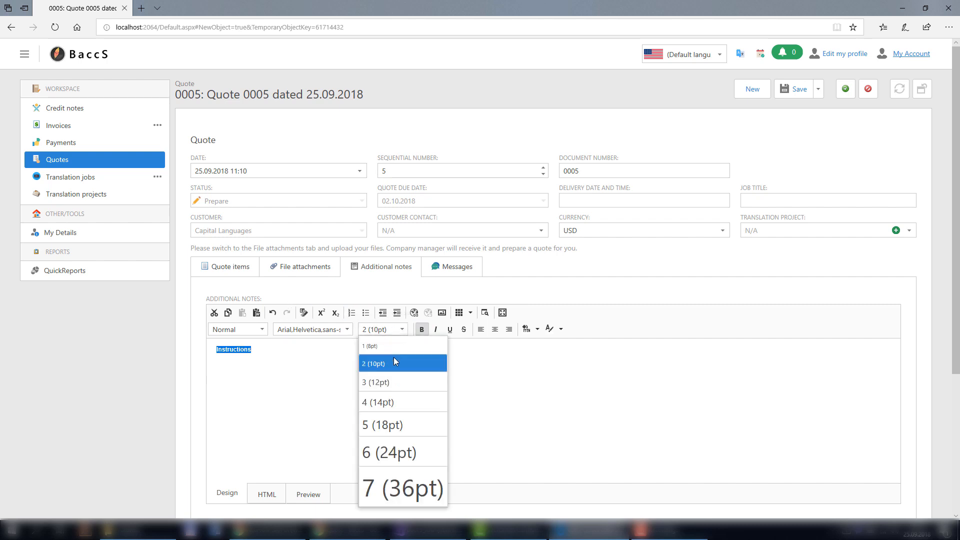
pyautogui.click(393, 423)
pyautogui.click(294, 360)
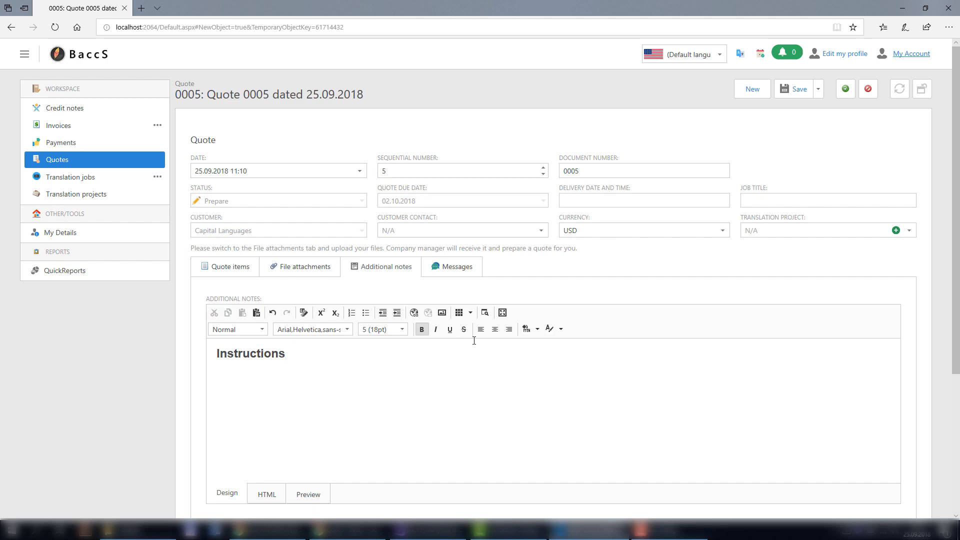
pyautogui.click(291, 270)
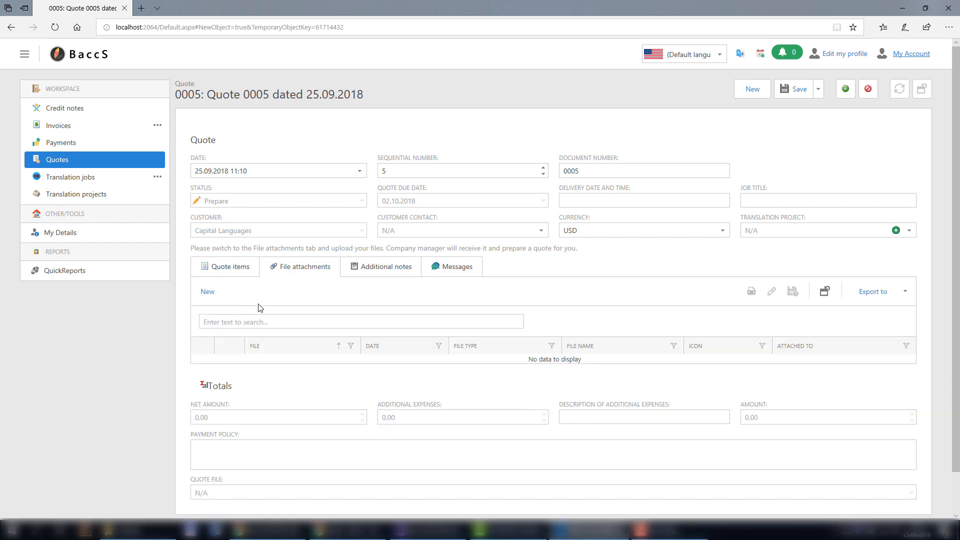
# Attach 24 SDL Trados.docx to quote 0005 as a Translatable file and save the quote.
pyautogui.click(208, 294)
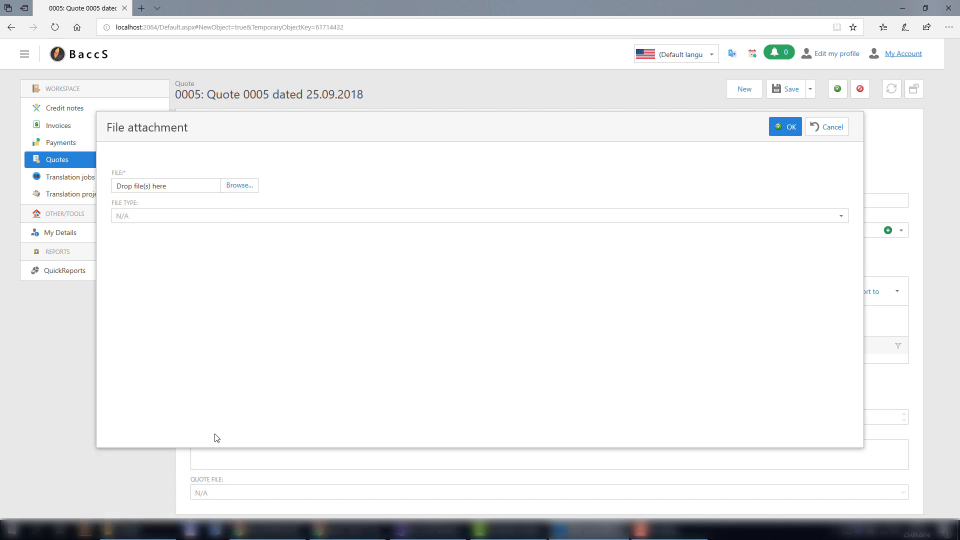
pyautogui.click(145, 531)
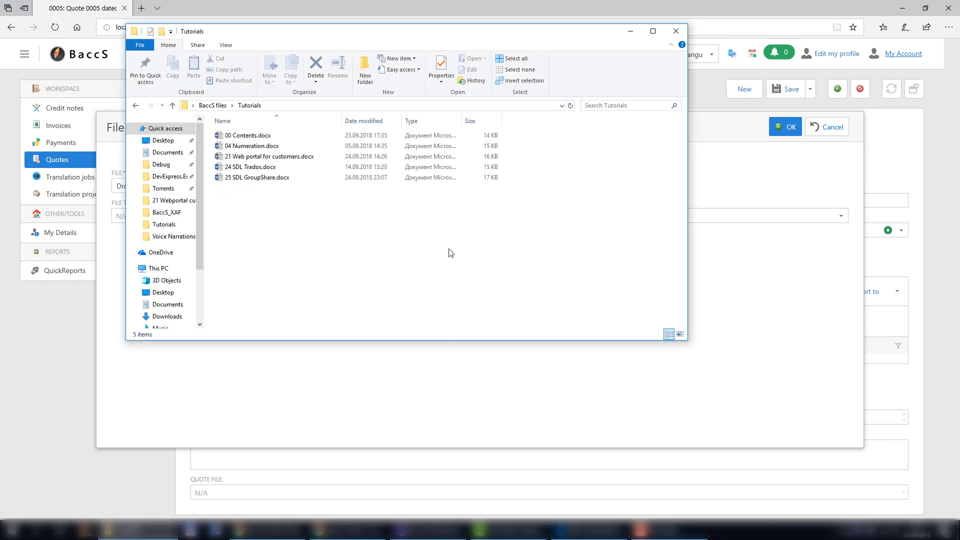
pyautogui.moveTo(343, 44); pyautogui.dragTo(610, 94)
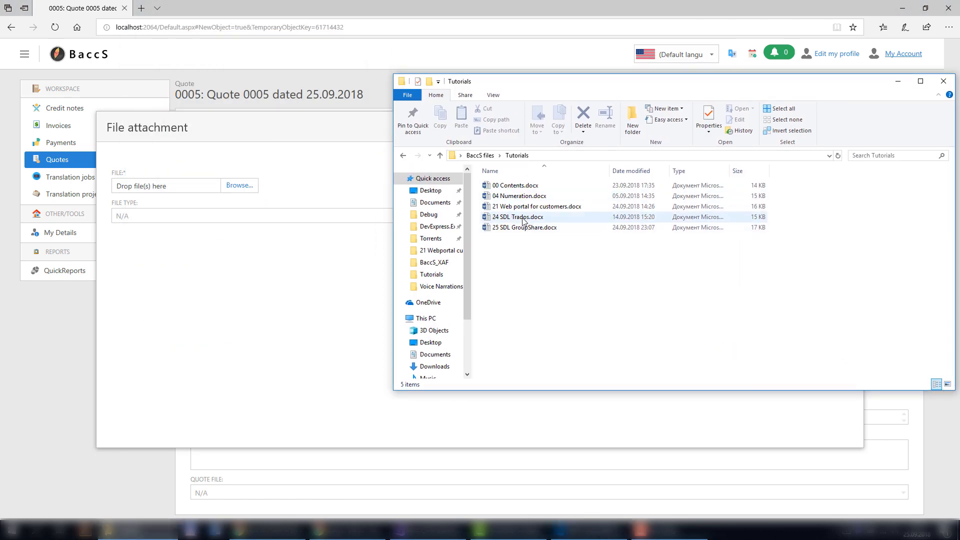
pyautogui.moveTo(517, 217); pyautogui.dragTo(130, 184)
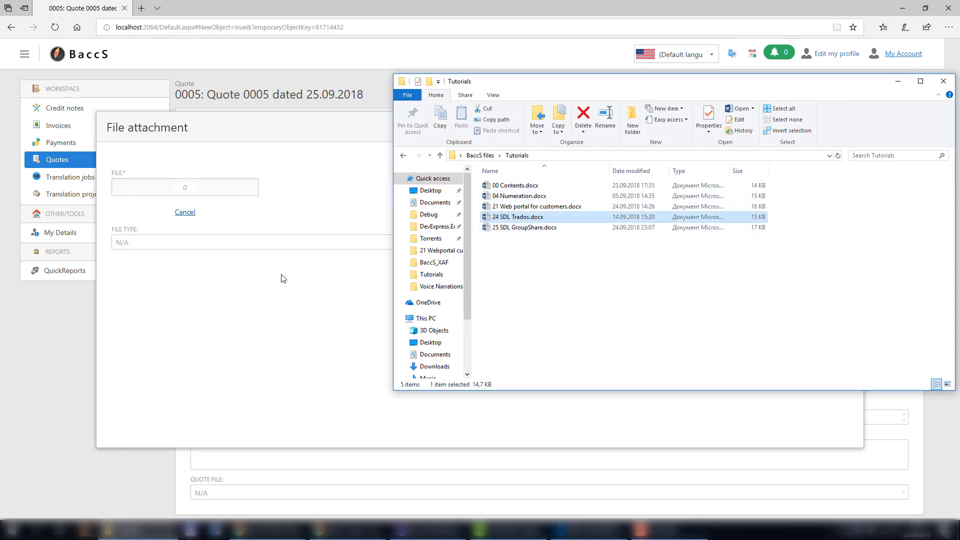
pyautogui.click(238, 277)
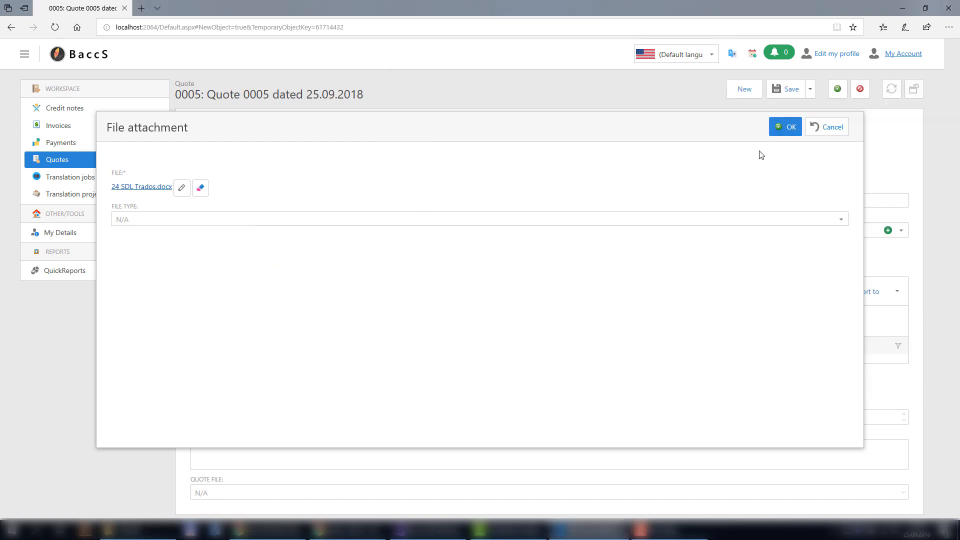
pyautogui.click(192, 219)
pyautogui.write('tra')
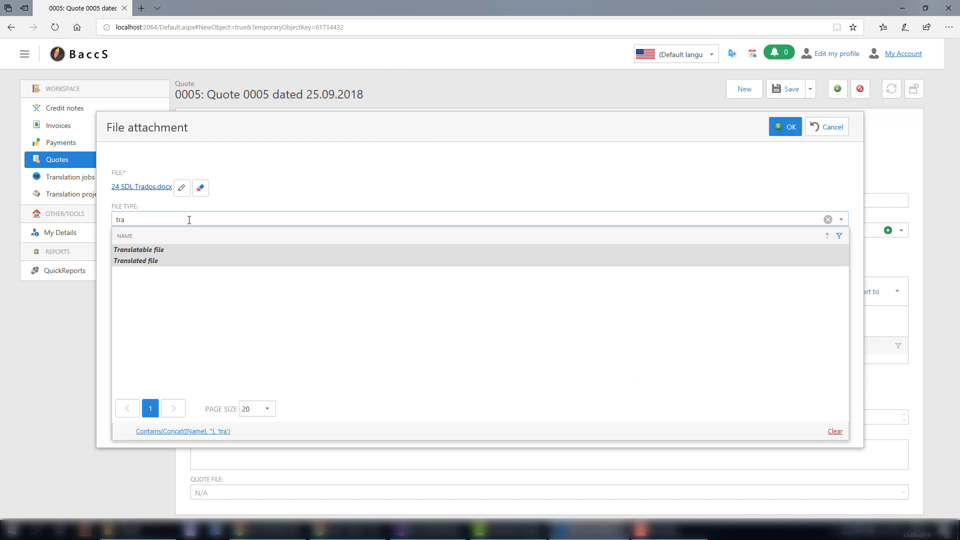
pyautogui.click(148, 253)
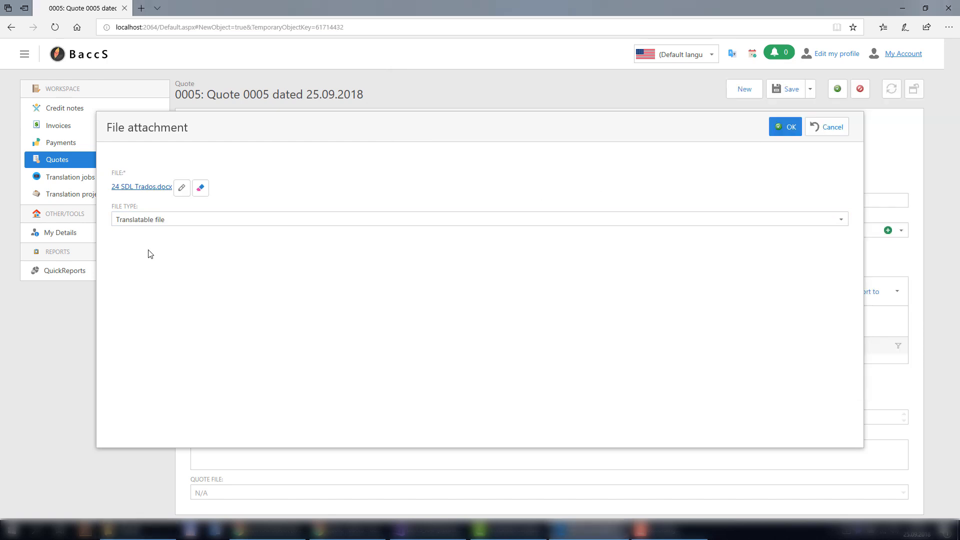
pyautogui.click(783, 130)
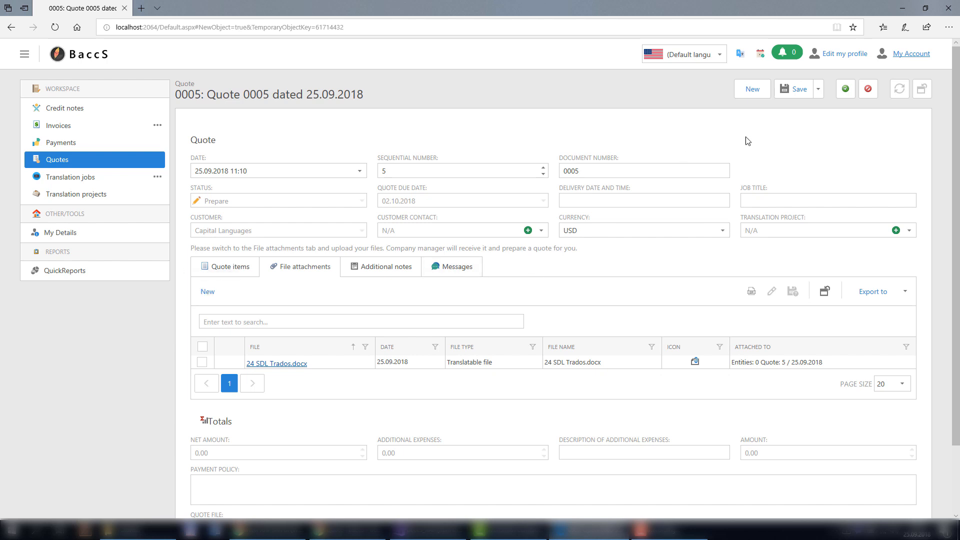
pyautogui.click(795, 89)
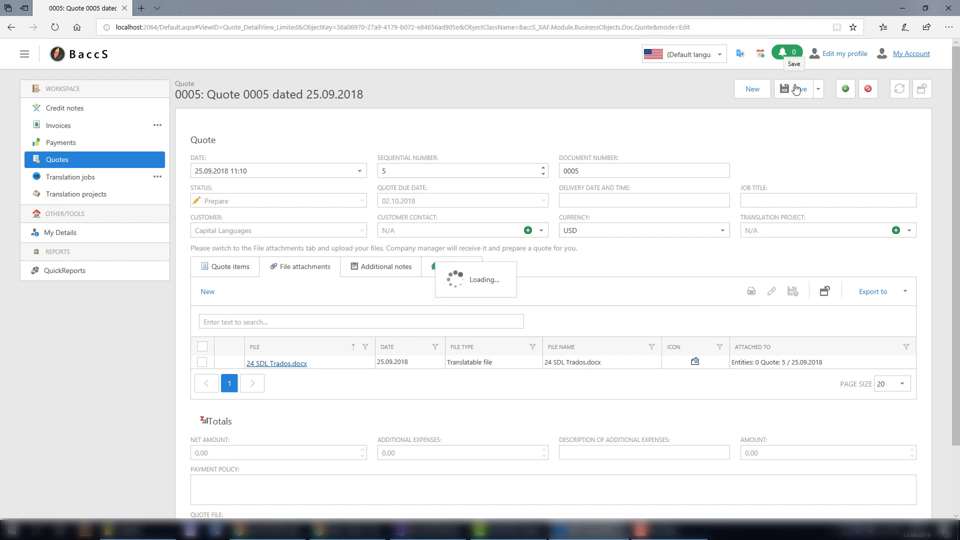
# Return to the Quote list, then switch to the other browser showing quotes 0004, 0003, 0002.
pyautogui.click(63, 161)
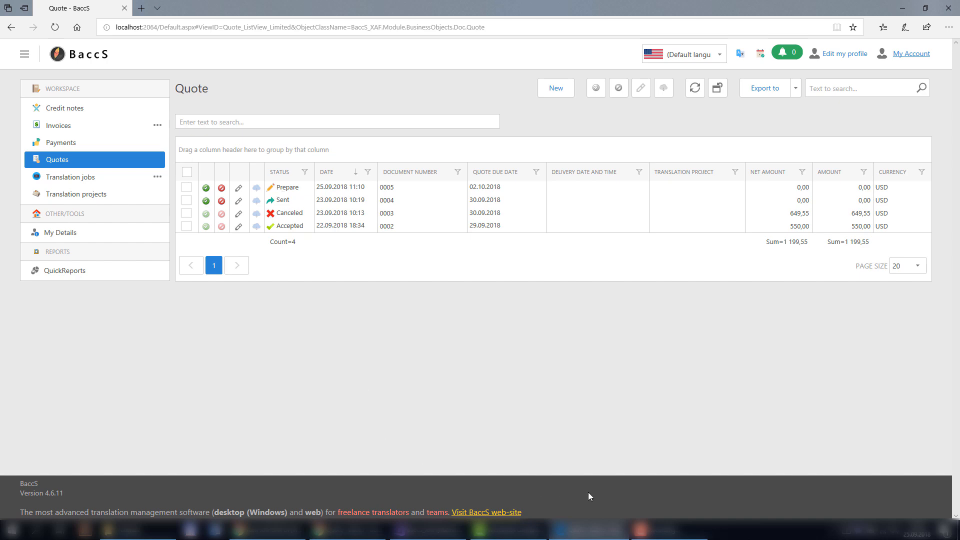
pyautogui.click(355, 531)
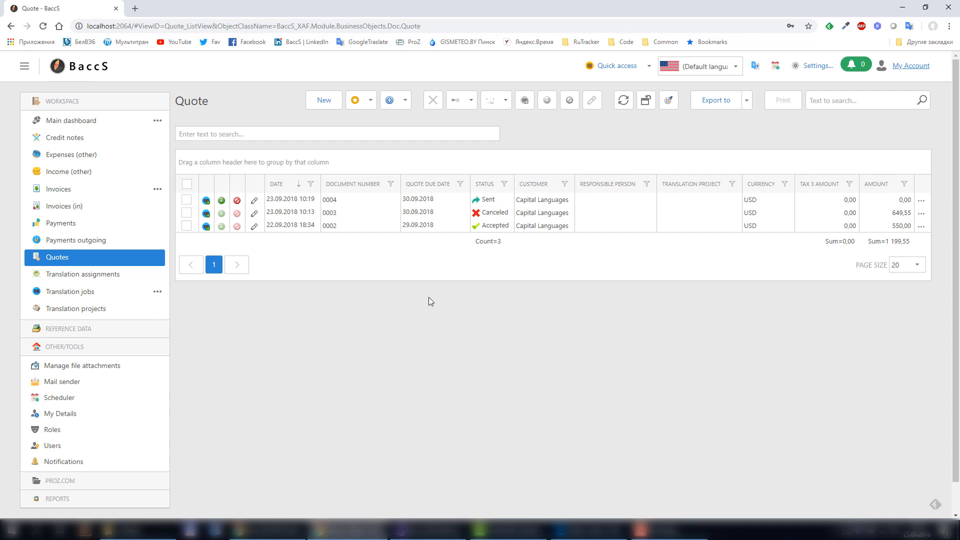
# Reload quotes, dismiss the quote 0005 reminder, and check quote 0005's attachments and items.
pyautogui.click(56, 261)
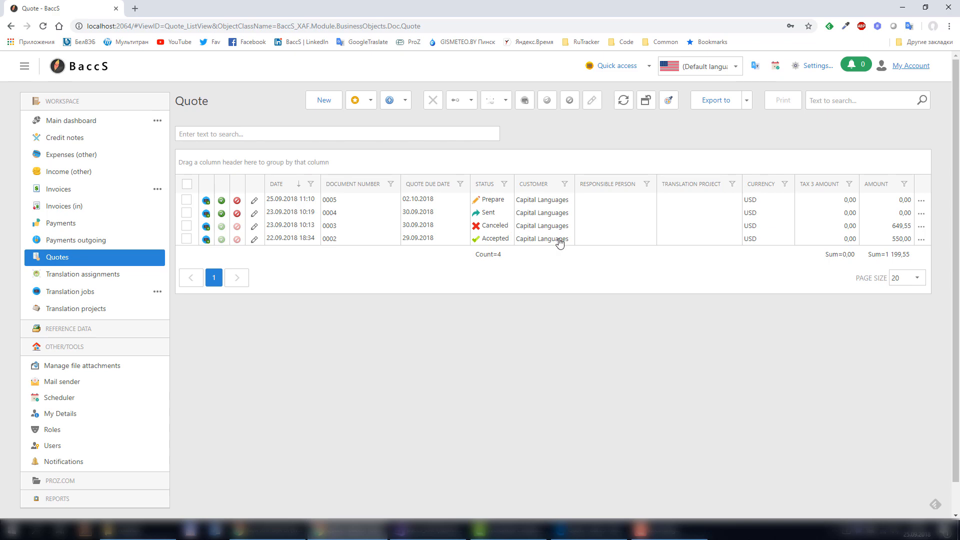
pyautogui.press('F5')
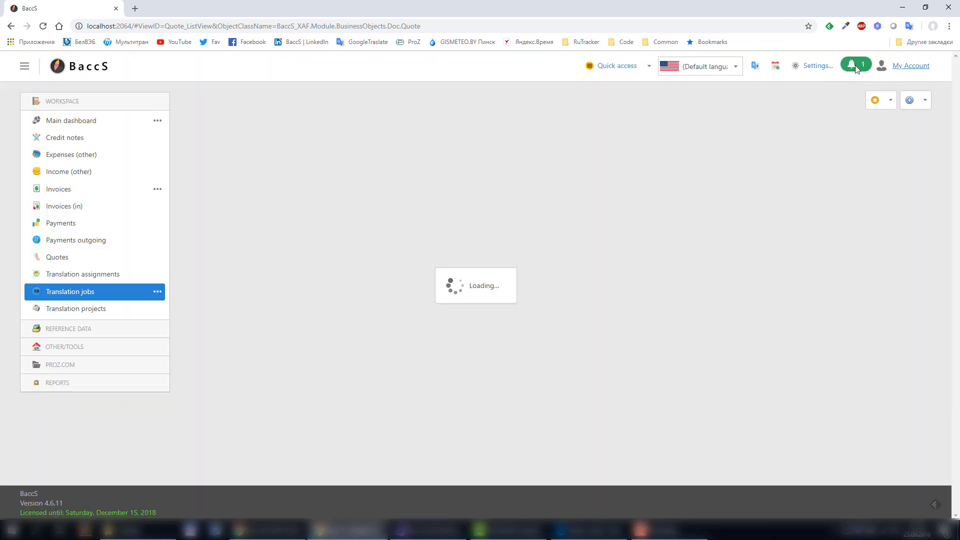
pyautogui.click(857, 65)
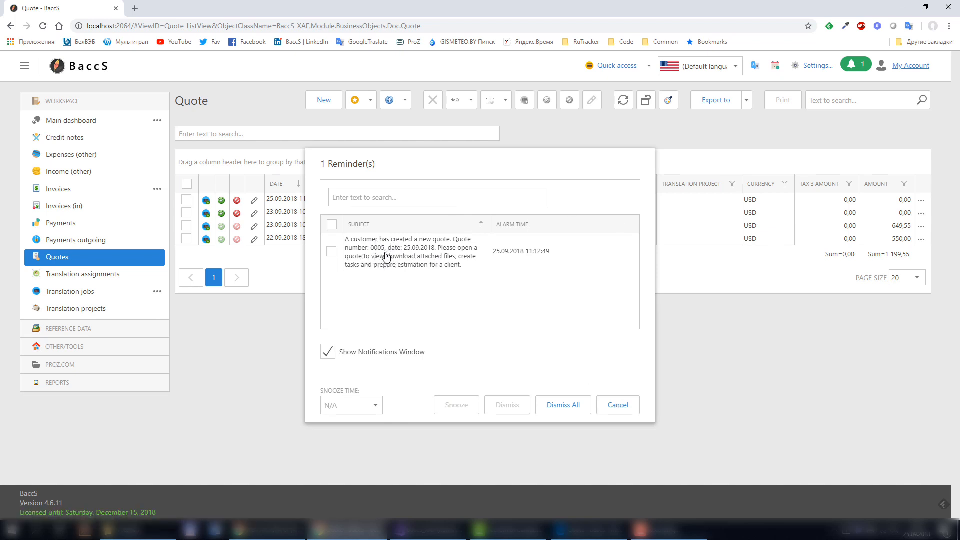
pyautogui.click(575, 405)
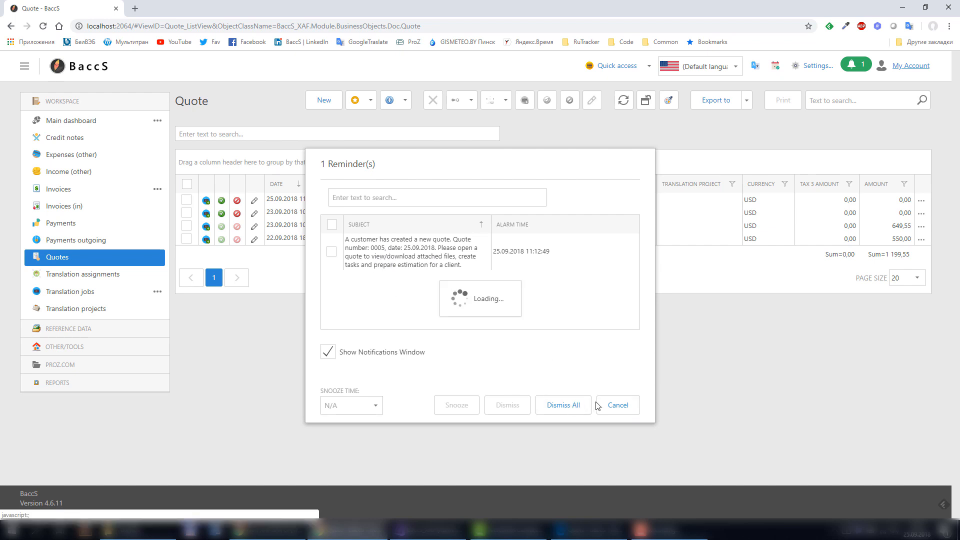
pyautogui.click(615, 406)
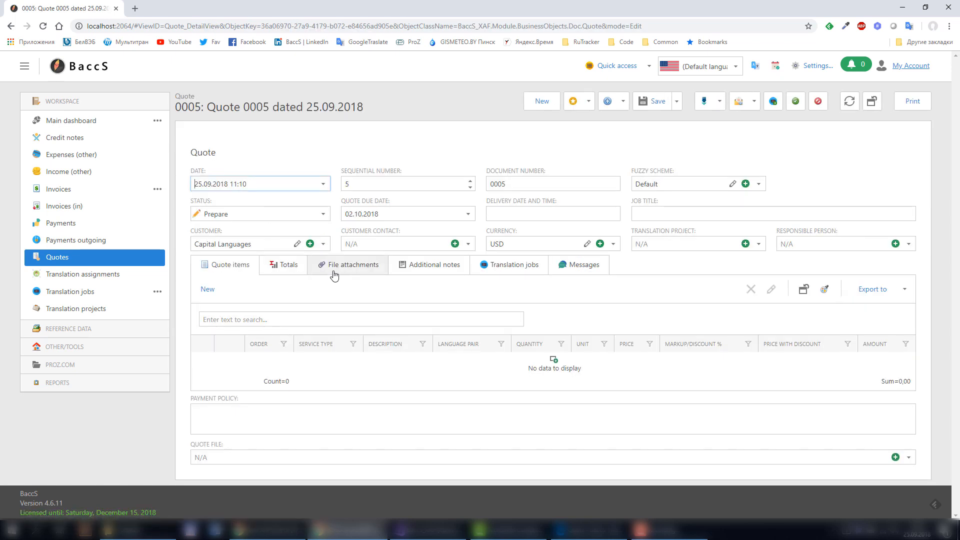
pyautogui.click(334, 275)
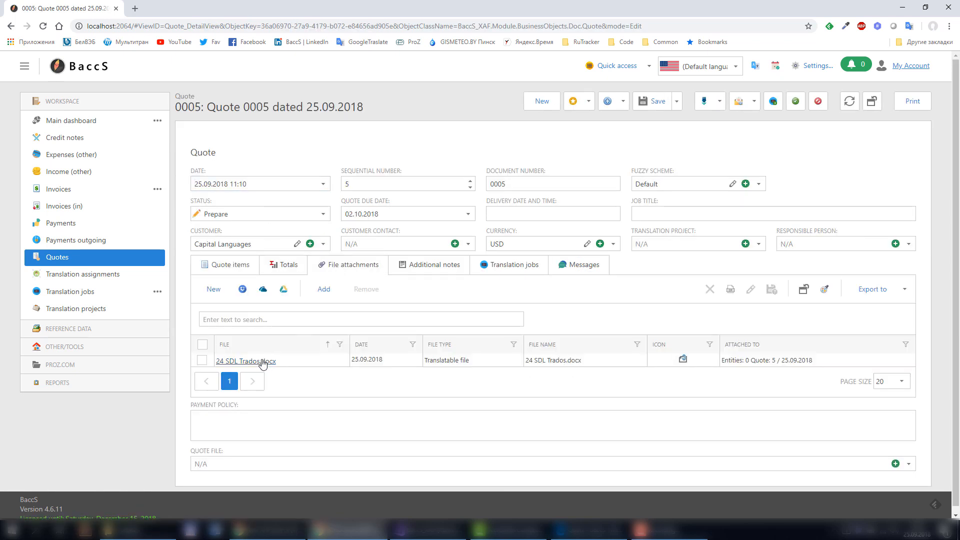
pyautogui.click(223, 269)
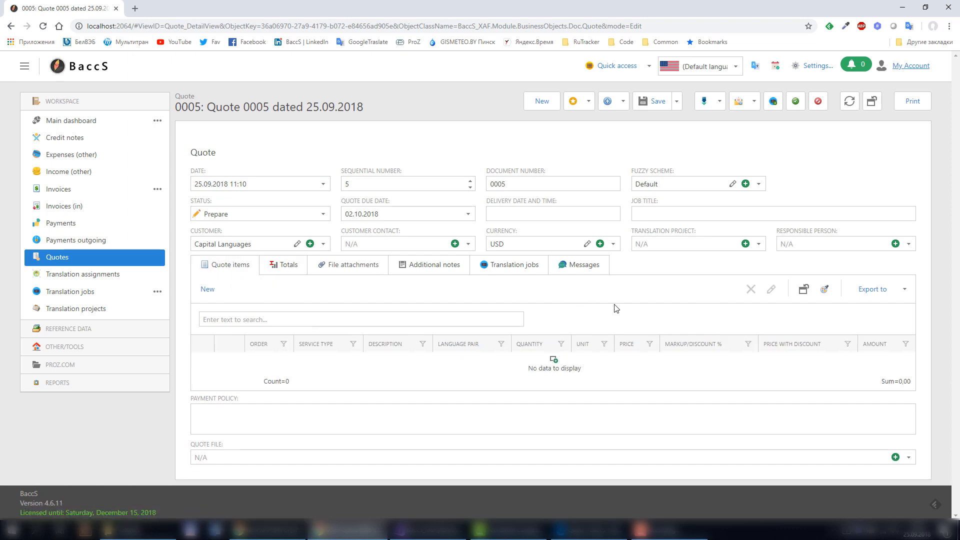
# Add an English => Russian translation item of 8 000 words at 0,11 (880,00) to quote 0005.
pyautogui.click(207, 289)
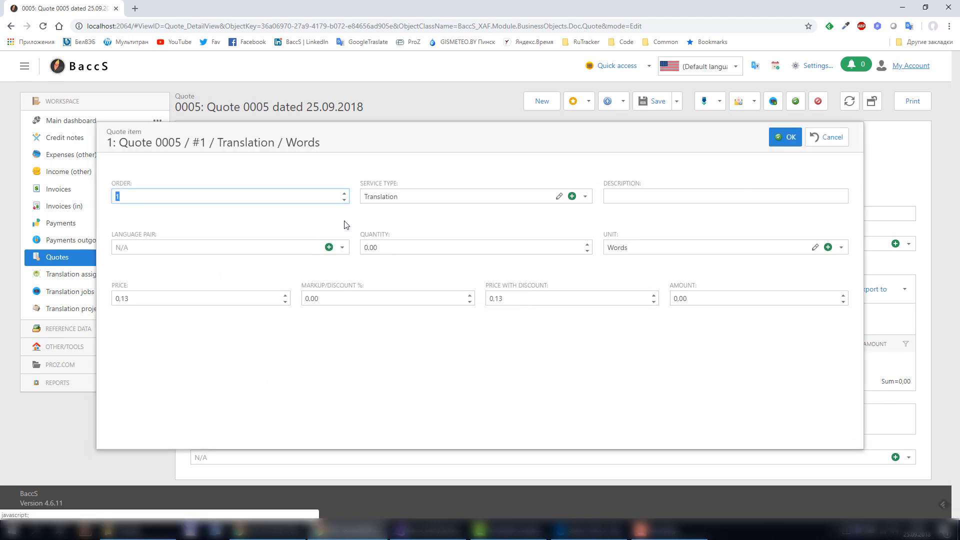
pyautogui.press('Tab')
pyautogui.press('Tab')
pyautogui.press('Tab')
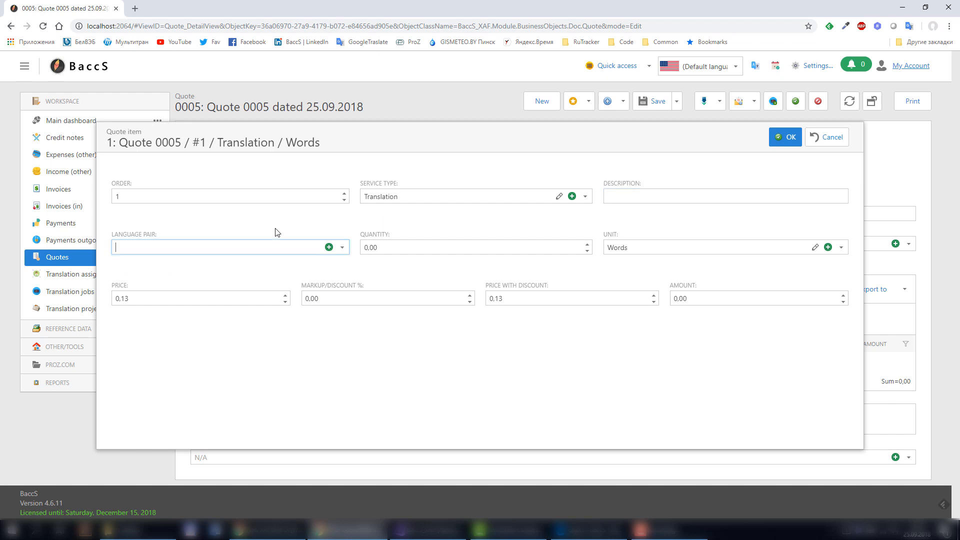
pyautogui.write('rus')
pyautogui.click(146, 275)
pyautogui.press('Tab')
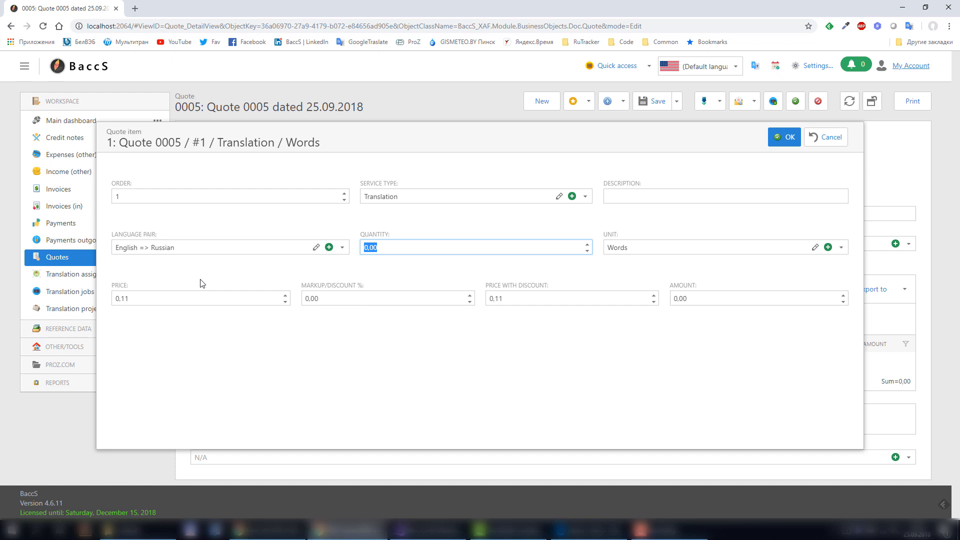
pyautogui.write('8000')
pyautogui.press('Tab')
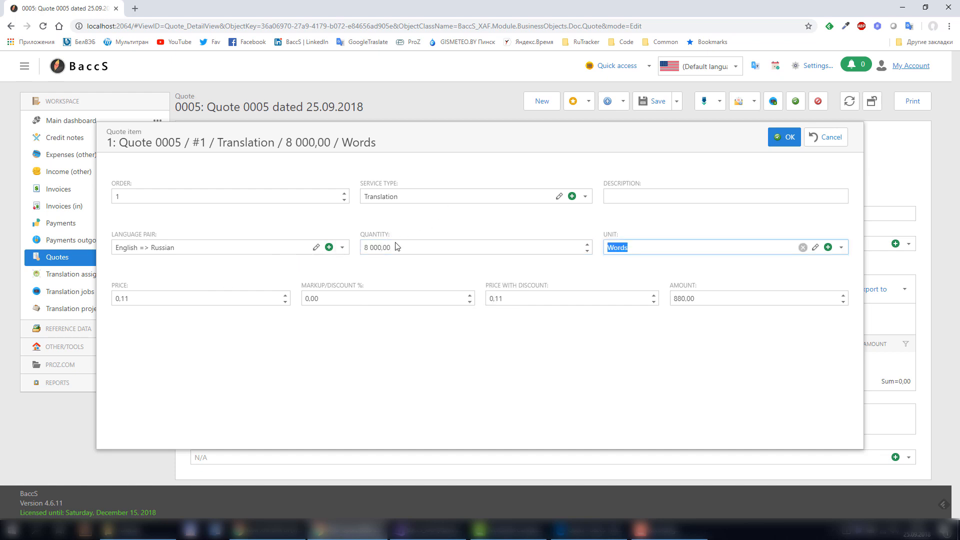
pyautogui.press('Tab')
pyautogui.click(794, 138)
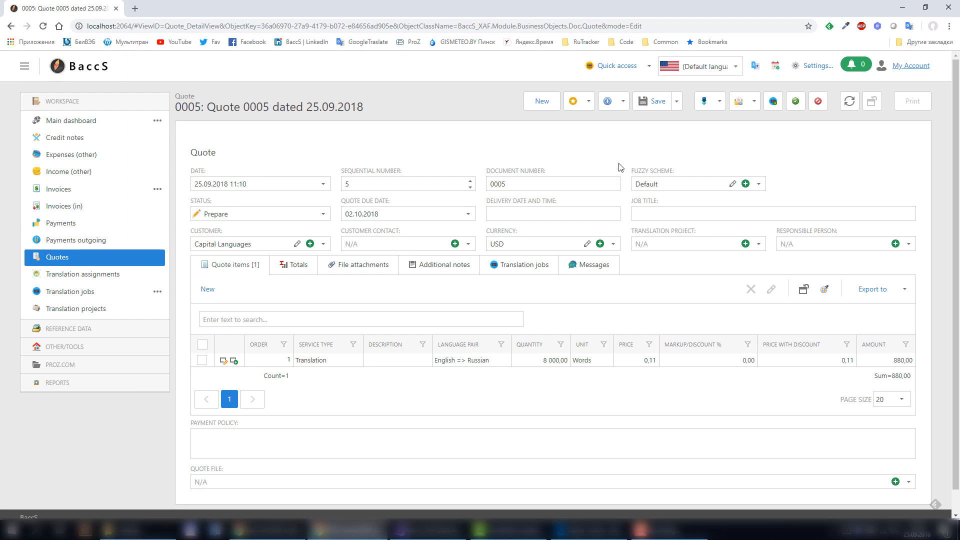
# Save quote 0005, then generate its PDF report and attach it as a Quote file.
pyautogui.click(653, 103)
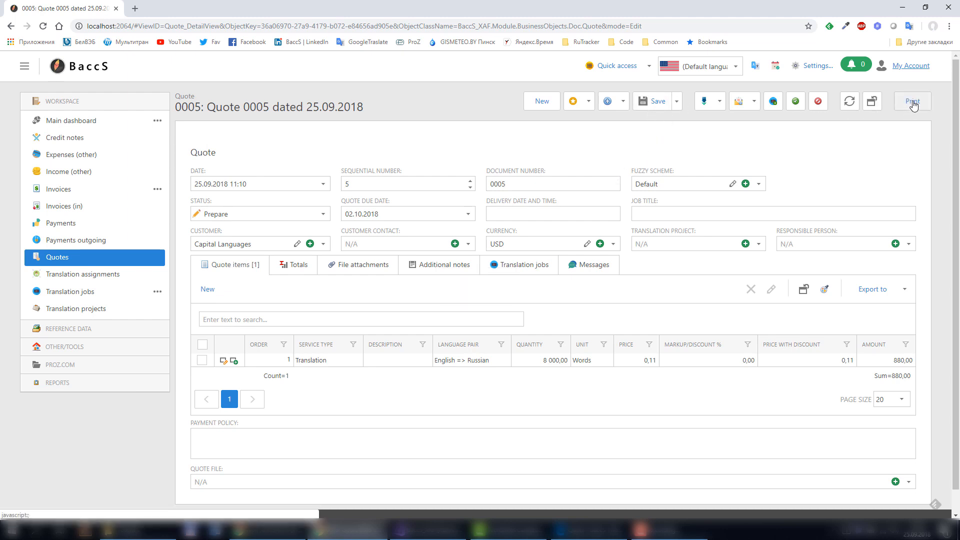
pyautogui.click(913, 103)
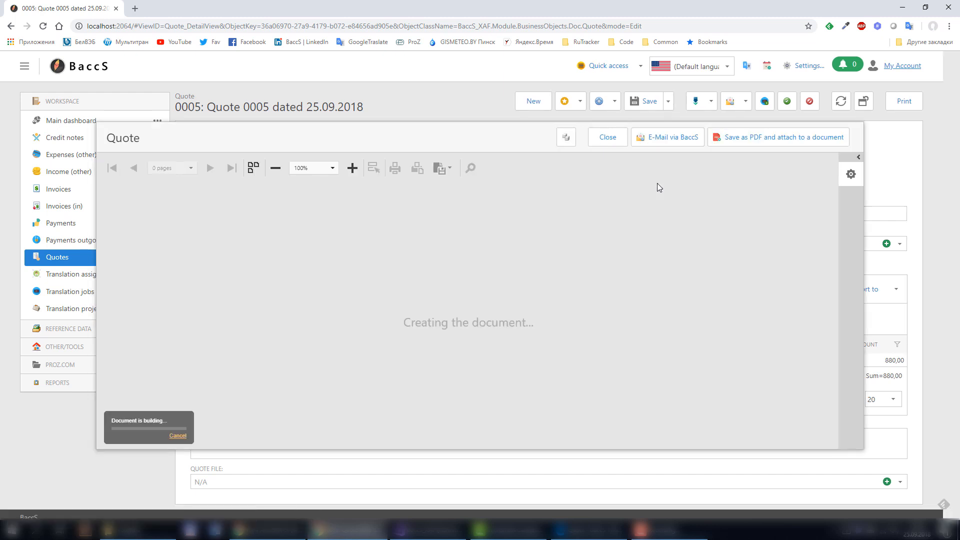
pyautogui.click(755, 145)
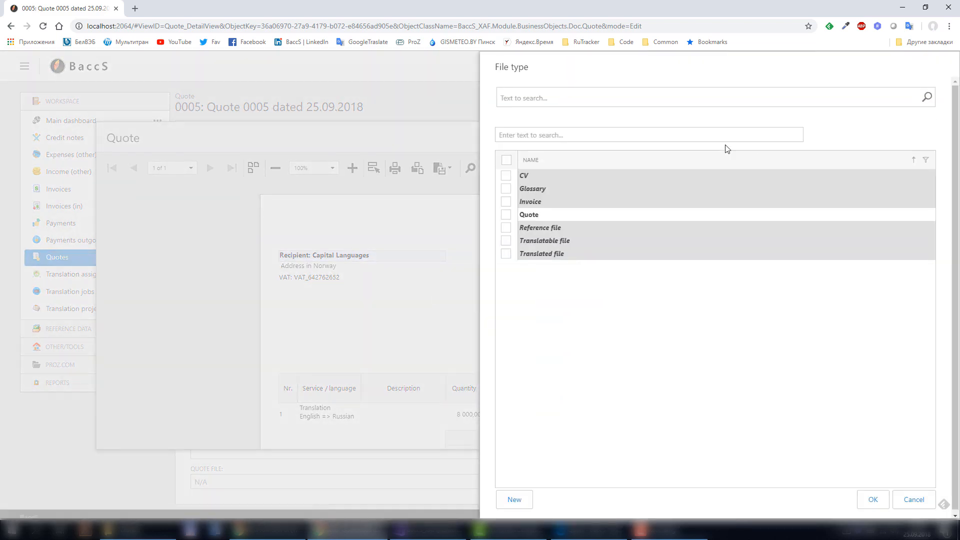
pyautogui.click(520, 214)
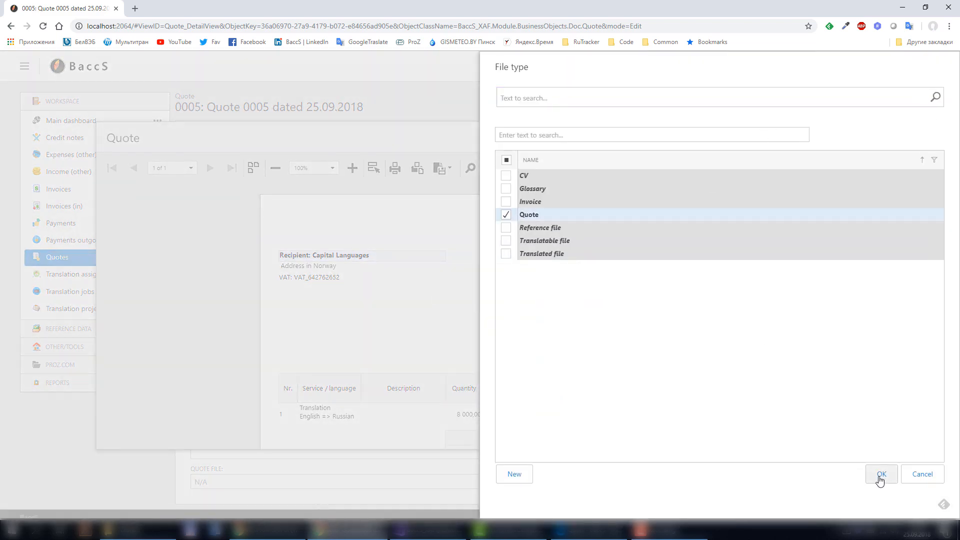
pyautogui.click(880, 478)
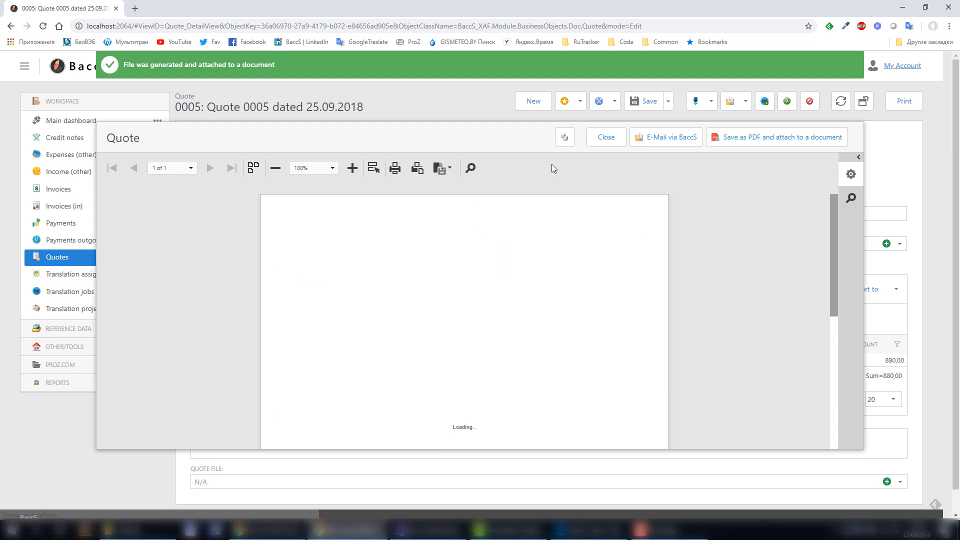
pyautogui.click(611, 137)
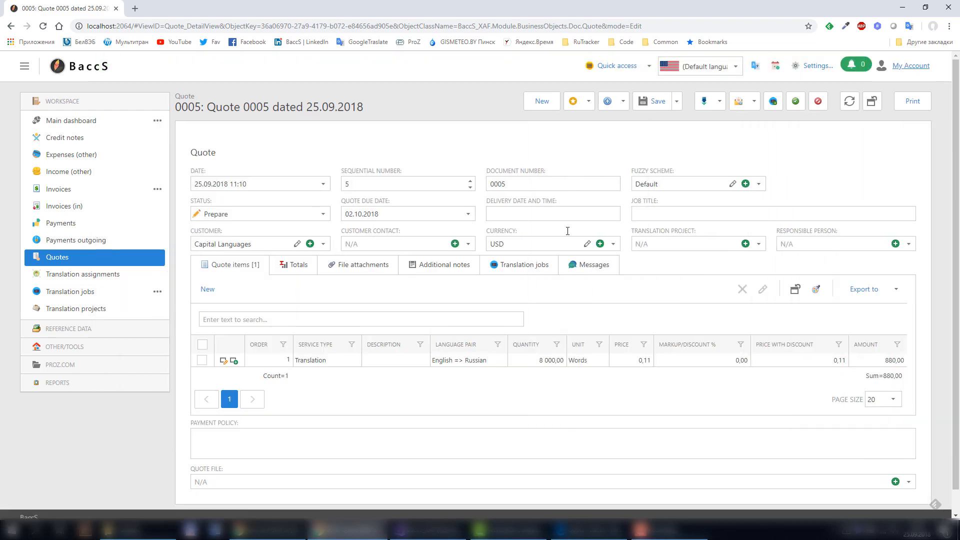
# Post the message 'Your quote is ready' on quote 0005, then bring up the client's browser window.
pyautogui.click(576, 274)
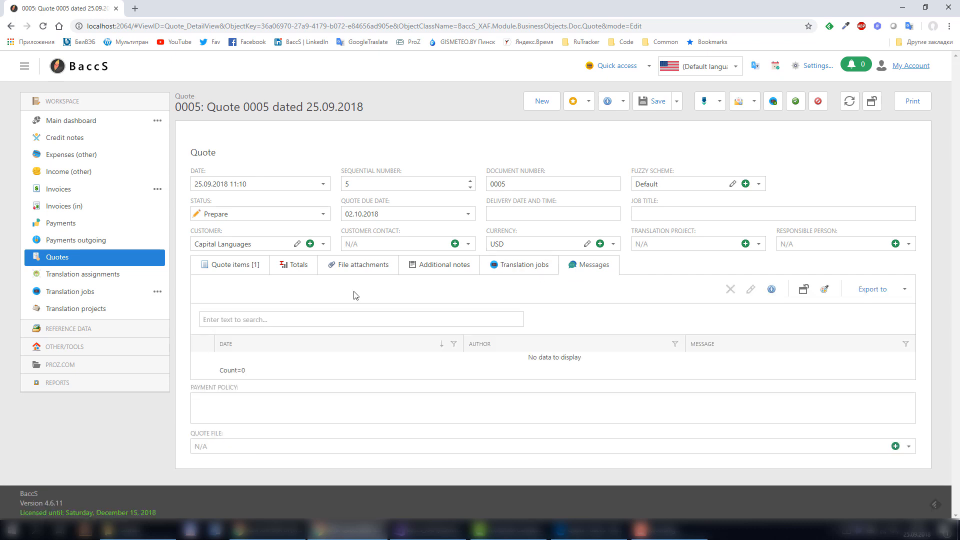
pyautogui.click(772, 290)
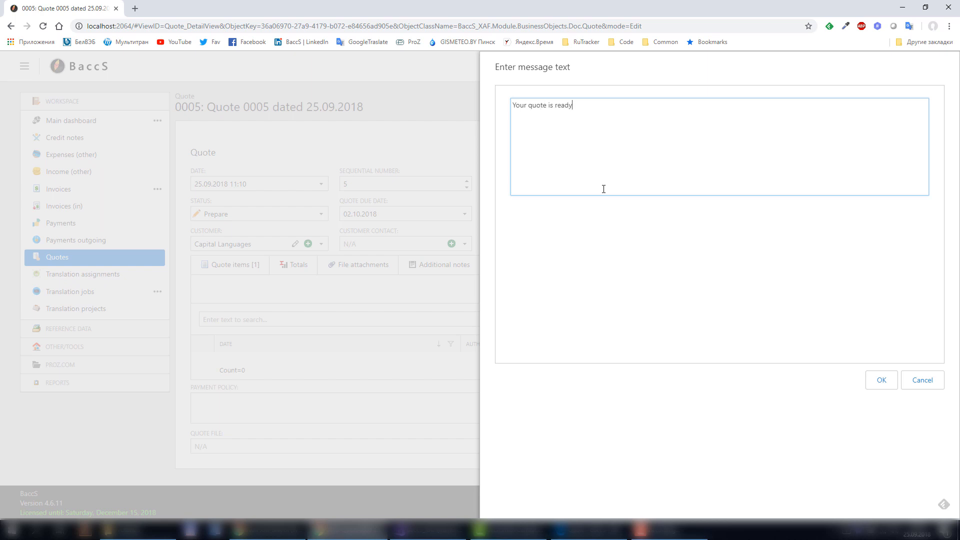
pyautogui.click(882, 380)
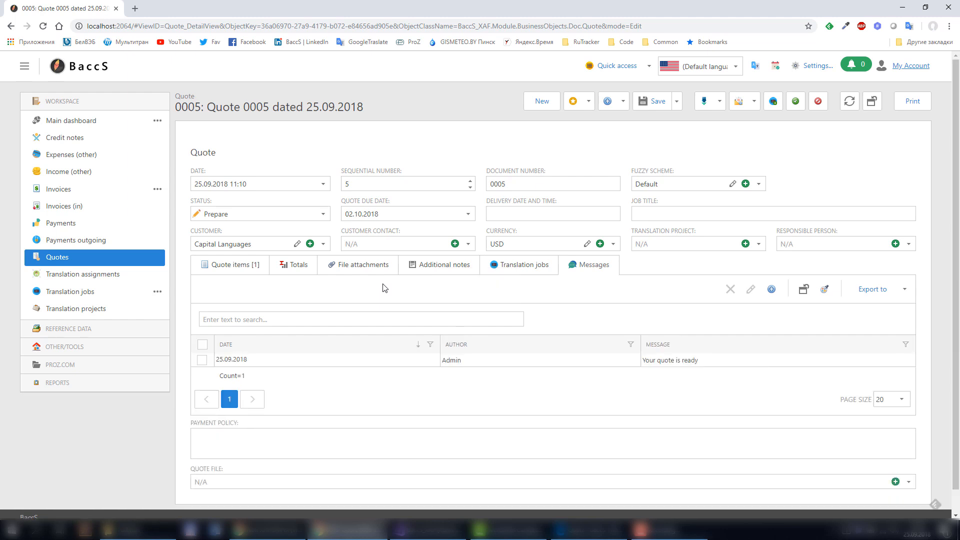
pyautogui.click(603, 534)
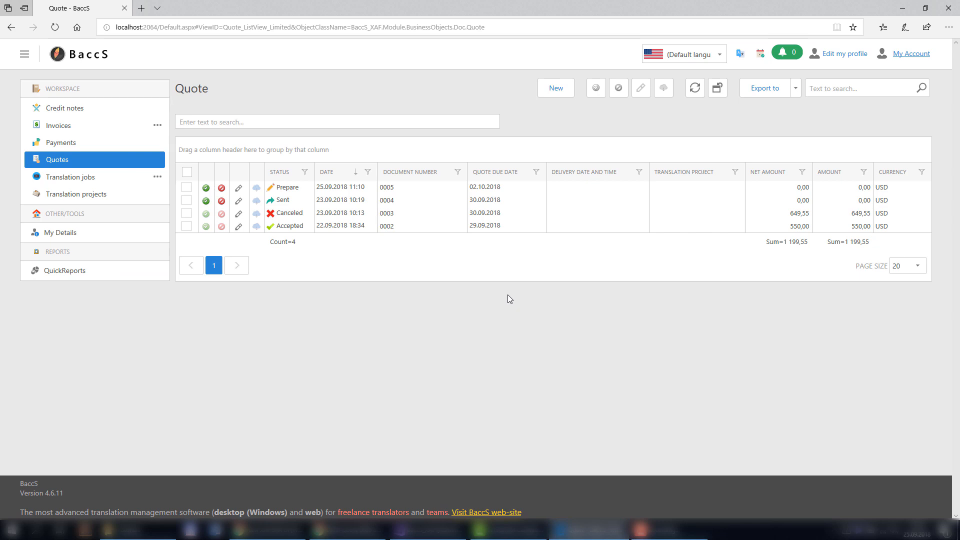
# Refresh the client's quote list, dismiss all reminders, and download quote 0005 as a PDF.
pyautogui.press('F5')
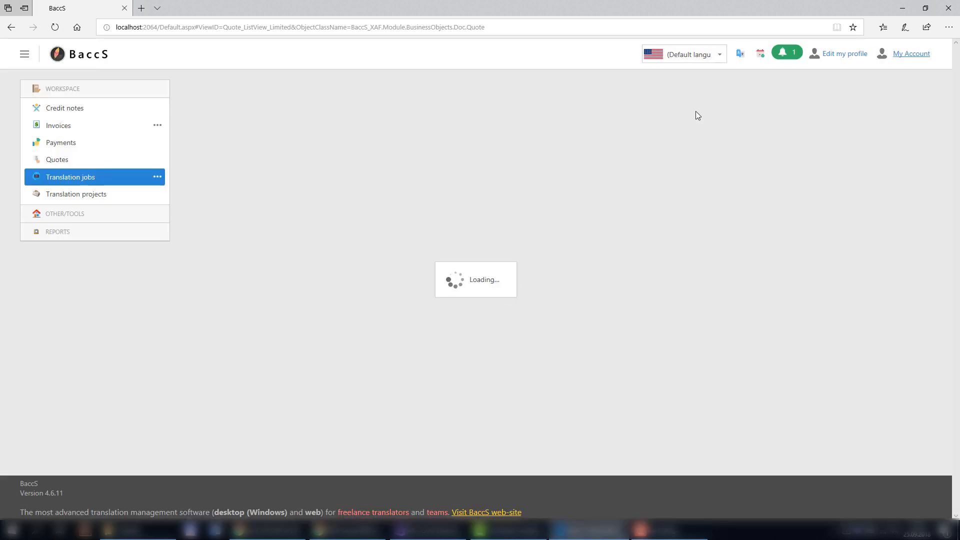
pyautogui.click(783, 54)
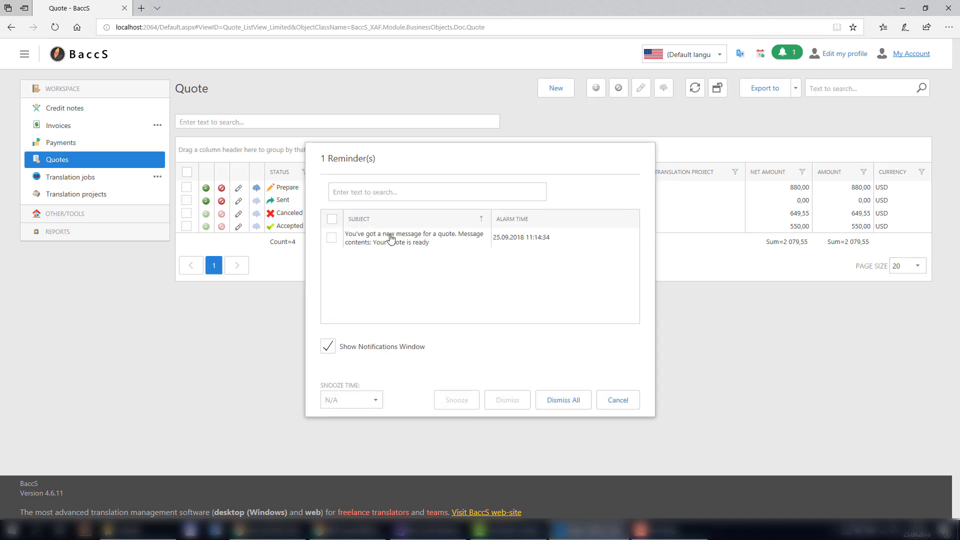
pyautogui.click(555, 400)
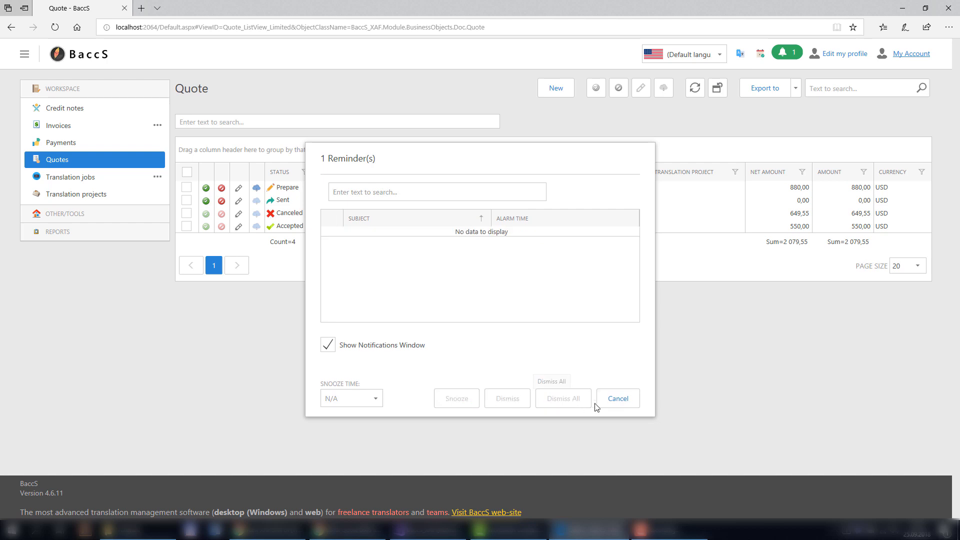
pyautogui.click(620, 400)
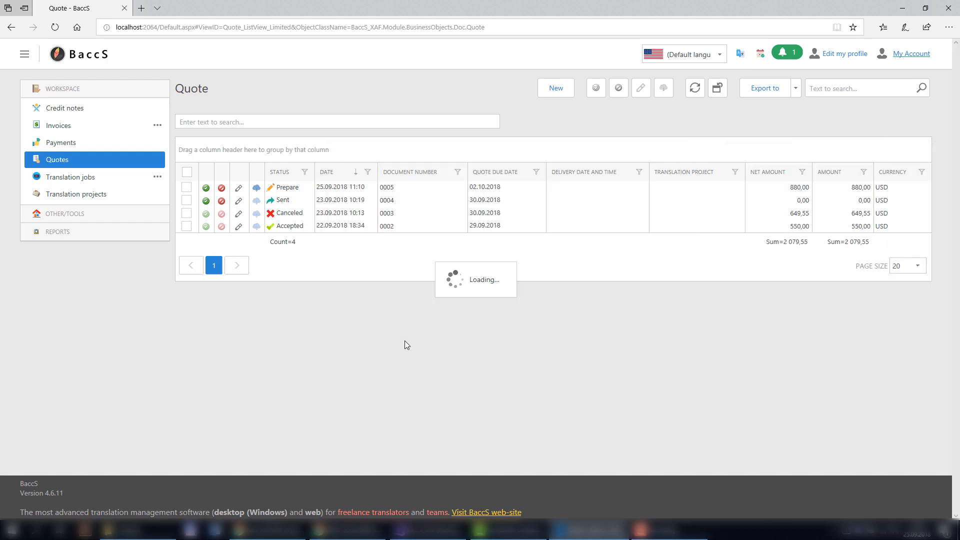
pyautogui.click(257, 191)
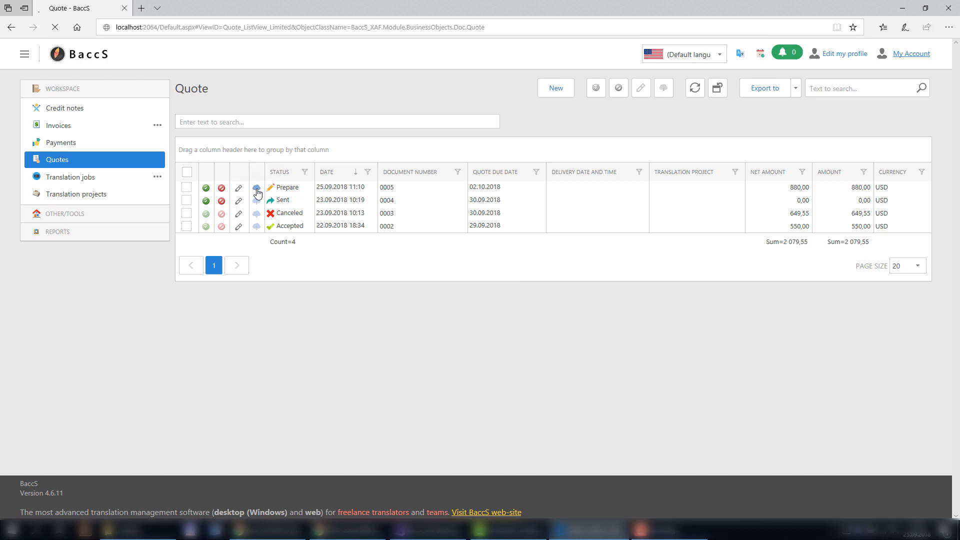
# View the downloaded quote 0005 PDF and its attachments, then start declining quote 0005.
pyautogui.click(517, 511)
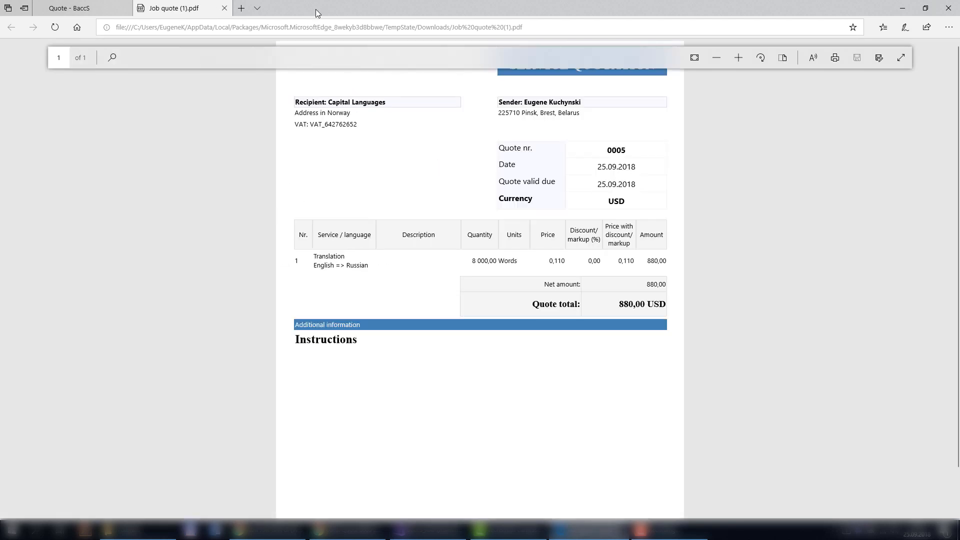
pyautogui.click(225, 8)
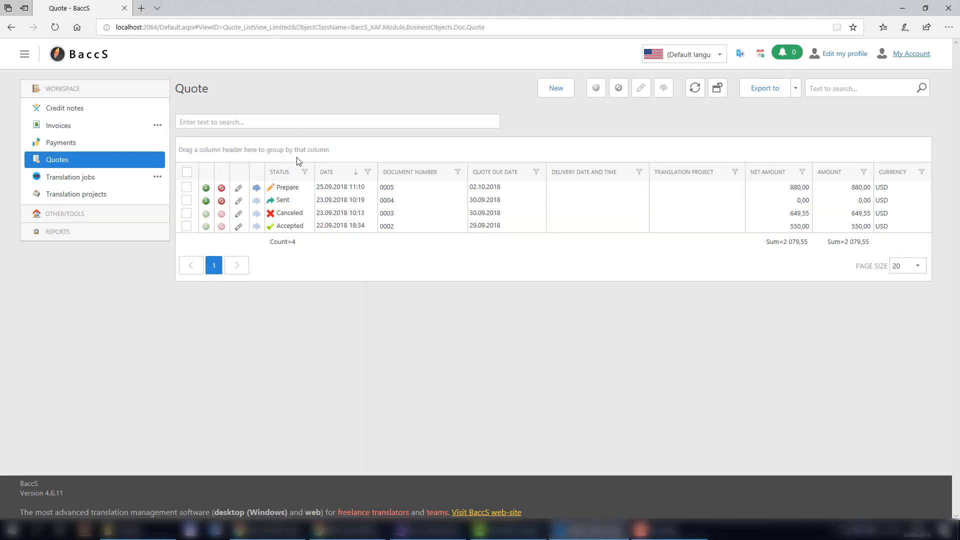
pyautogui.click(290, 191)
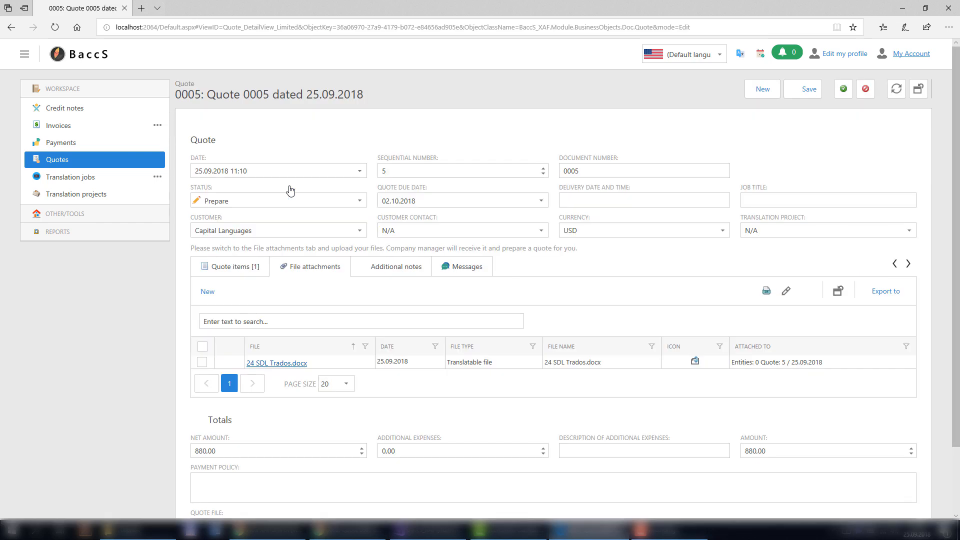
pyautogui.click(291, 269)
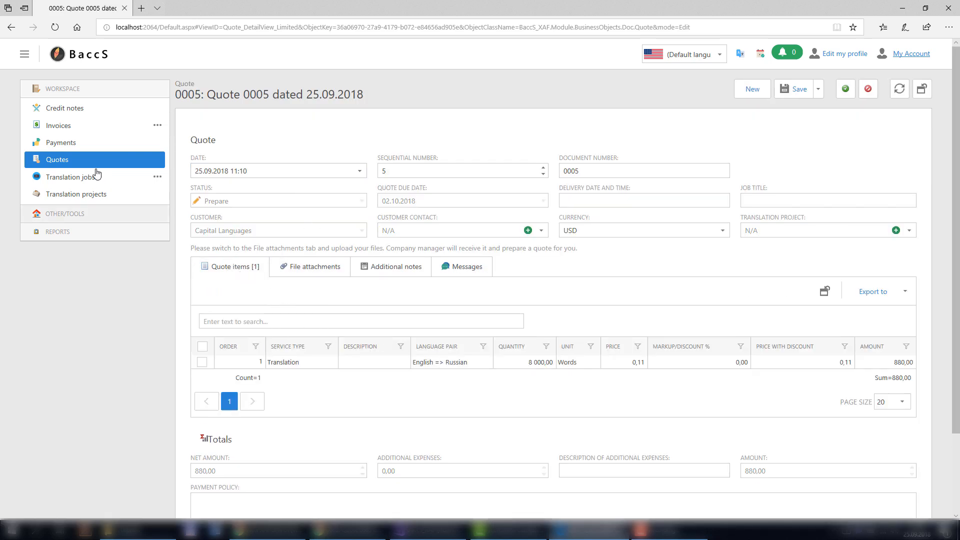
pyautogui.click(51, 161)
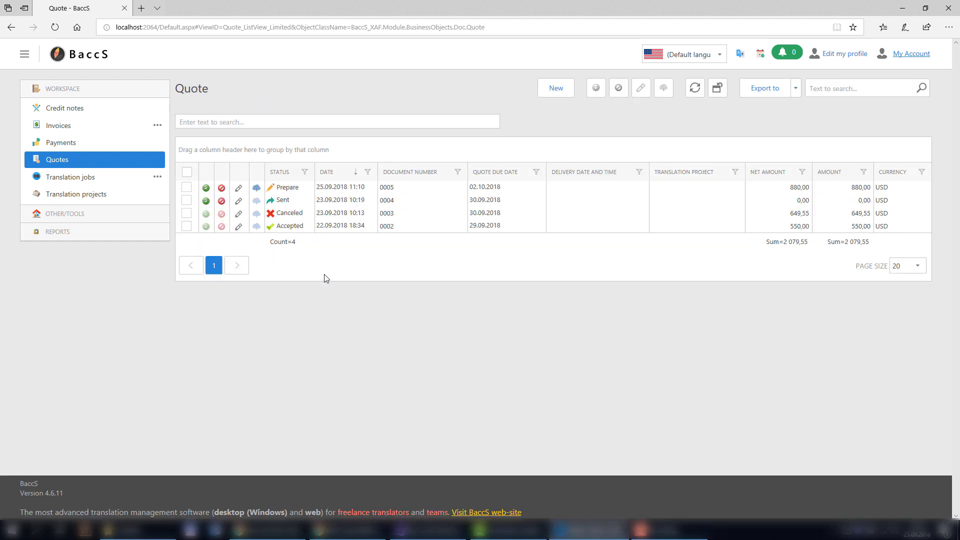
pyautogui.click(218, 188)
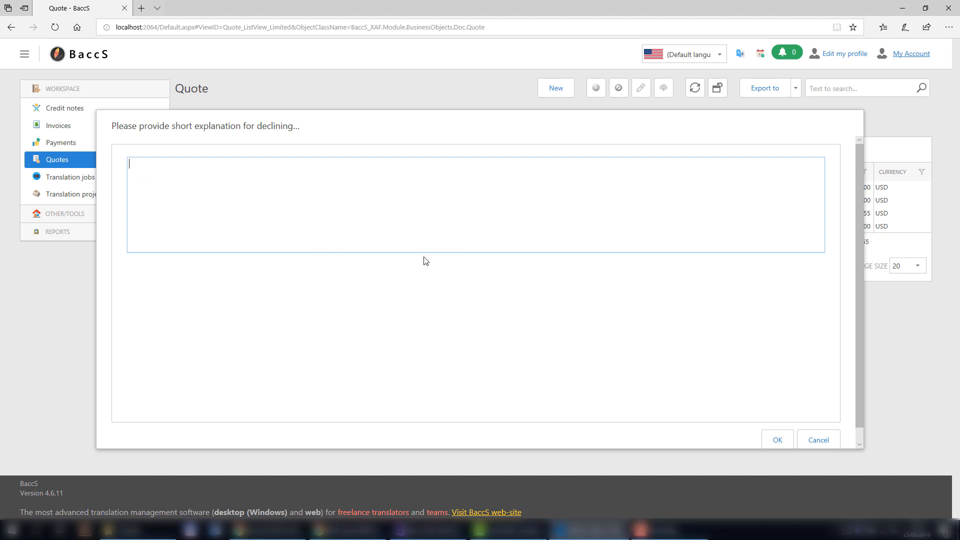
# Cancel the decline and accept quote 0005 from its detail form instead.
pyautogui.click(823, 440)
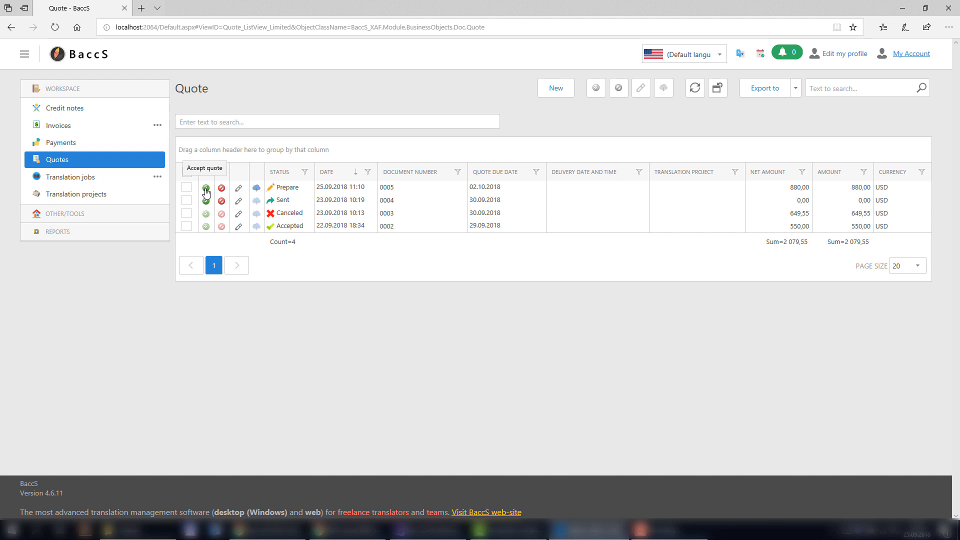
pyautogui.click(340, 190)
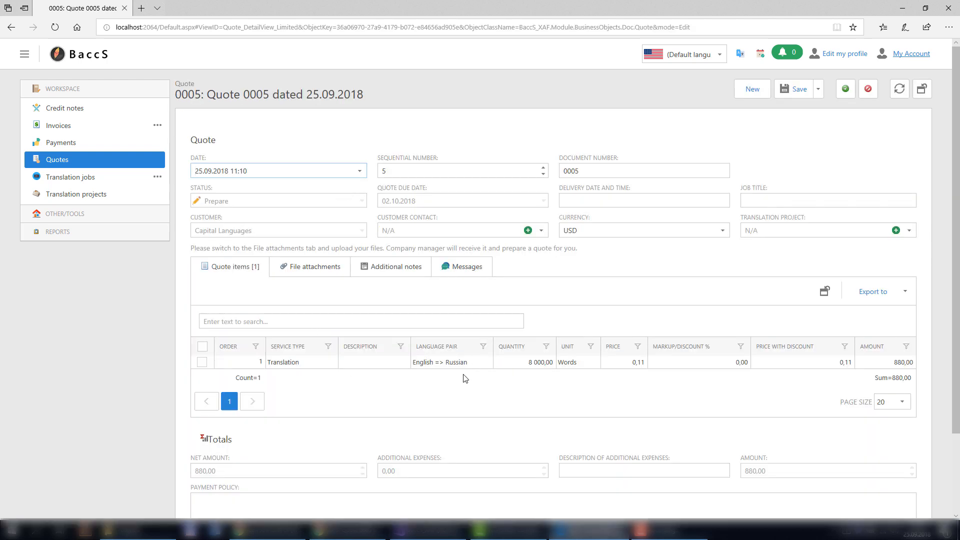
pyautogui.click(846, 91)
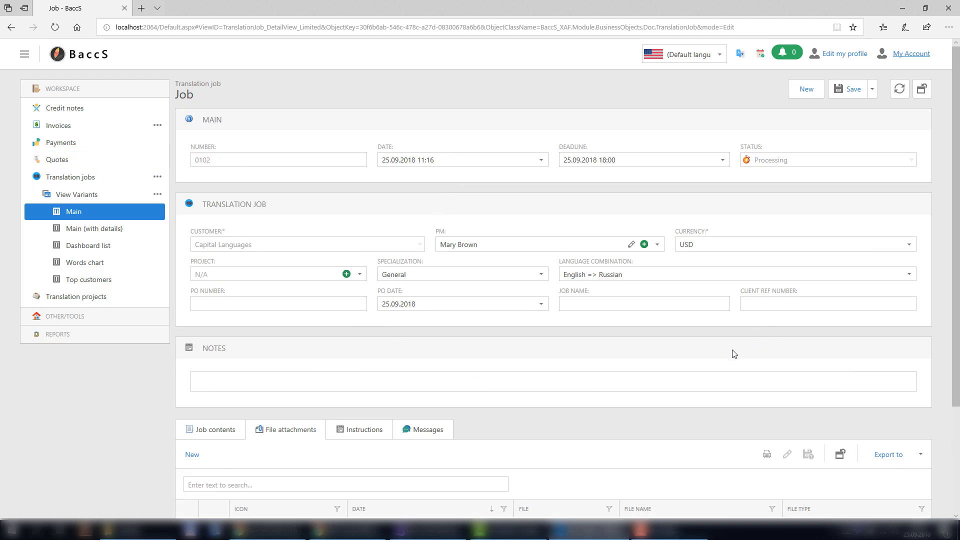
# Review job 0102's instructions and its 8 000-word translation contents totalling 880,00.
pyautogui.scroll(-2, 580, 332)
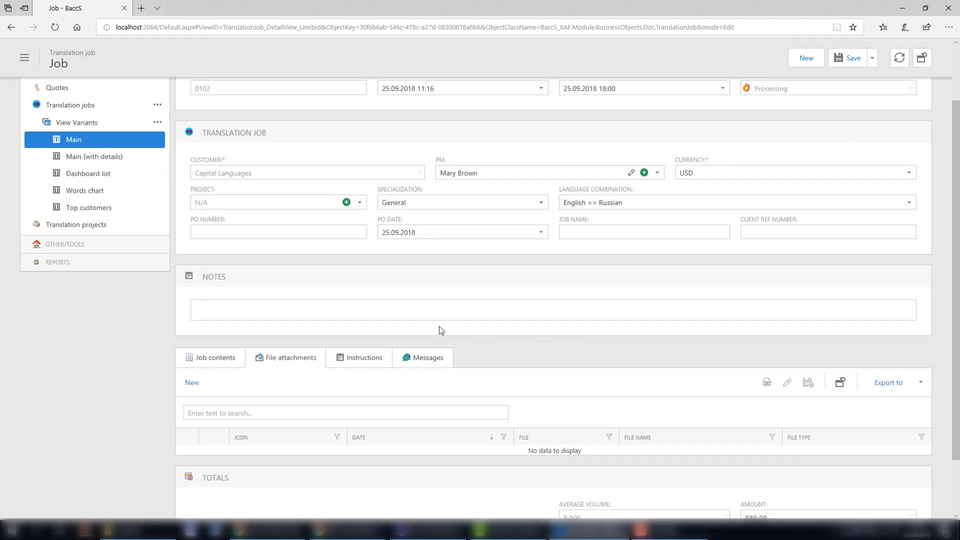
pyautogui.scroll(-2, 390, 326)
pyautogui.click(360, 293)
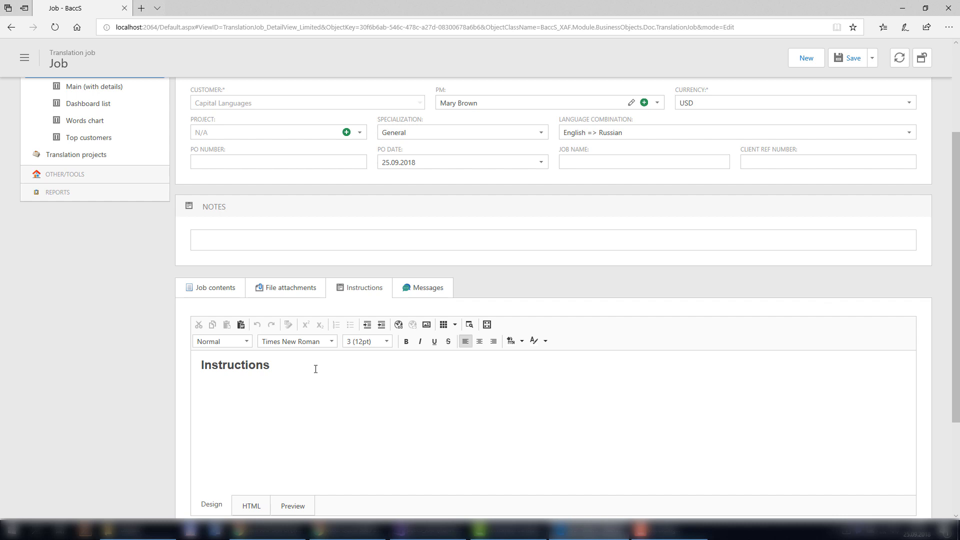
pyautogui.click(208, 291)
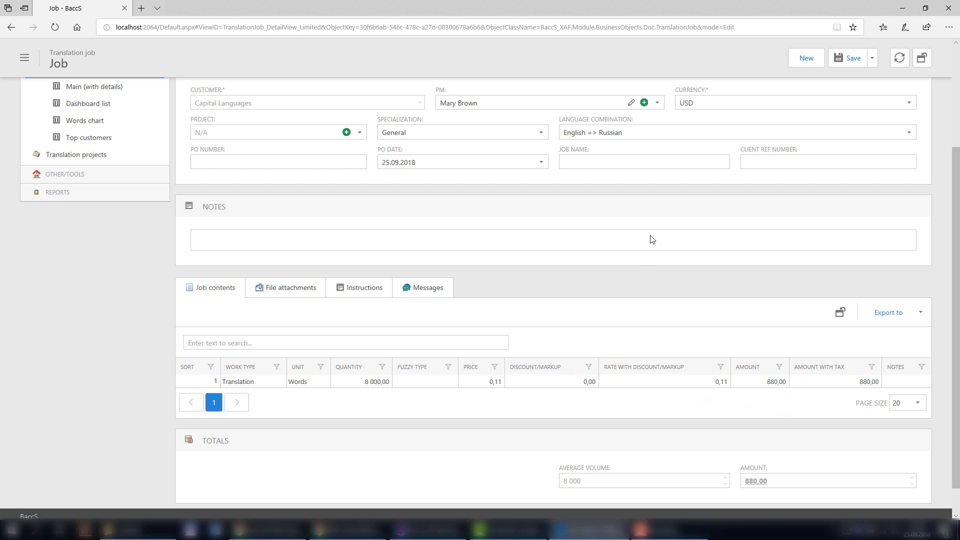
pyautogui.scroll(3, 653, 235)
pyautogui.moveTo(851, 93)
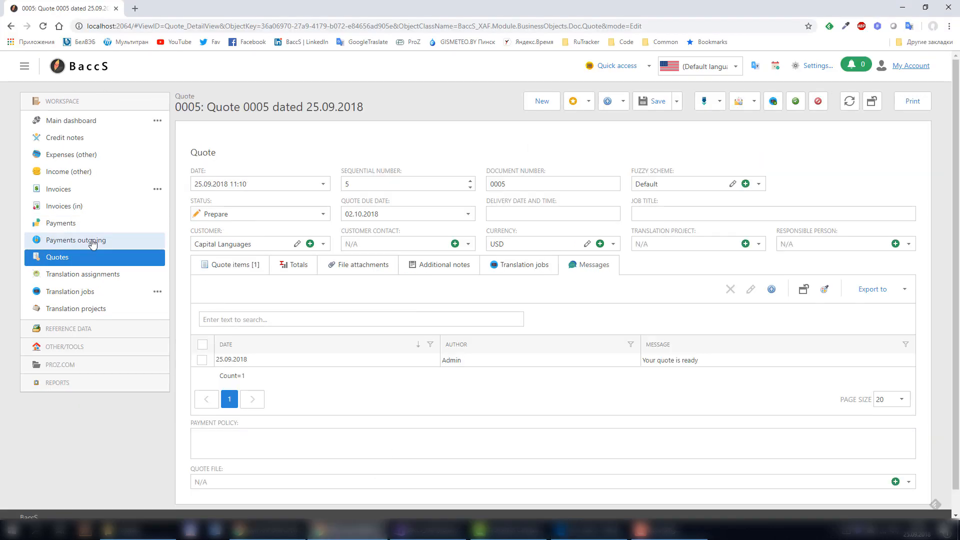
# Open the admin's translation jobs list and read the 'Customer accepted quote number 0005' reminder.
pyautogui.click(74, 298)
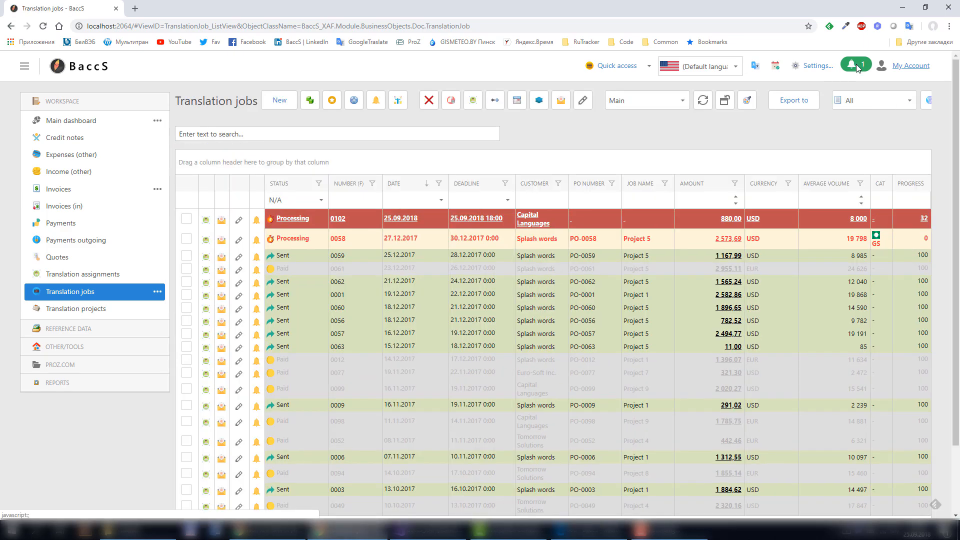
pyautogui.click(856, 67)
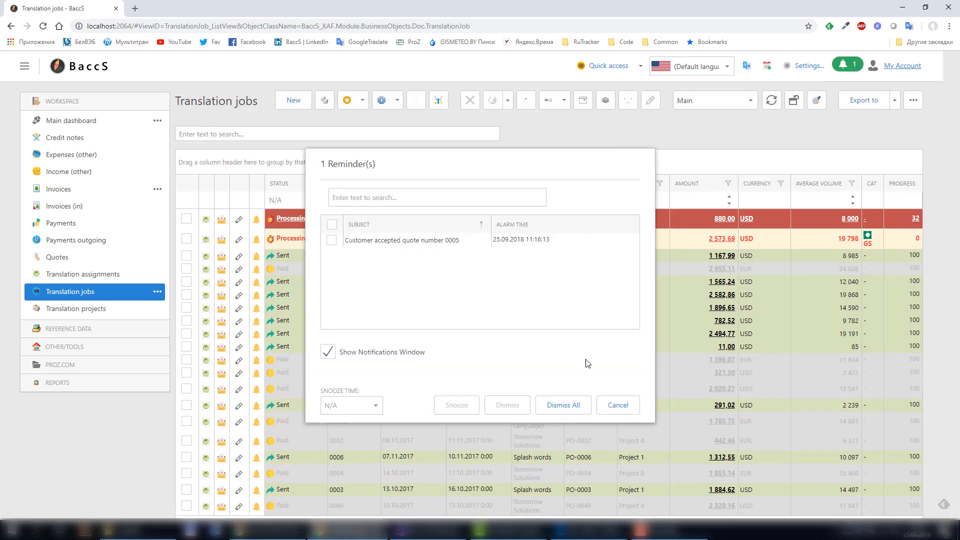
pyautogui.click(625, 409)
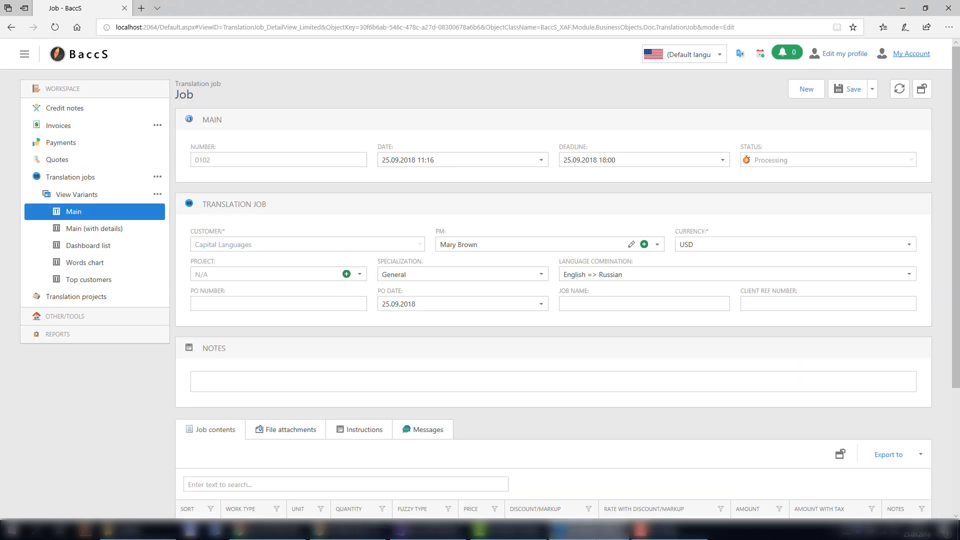
# Go from the client's translation jobs list to the translation projects list.
pyautogui.click(53, 177)
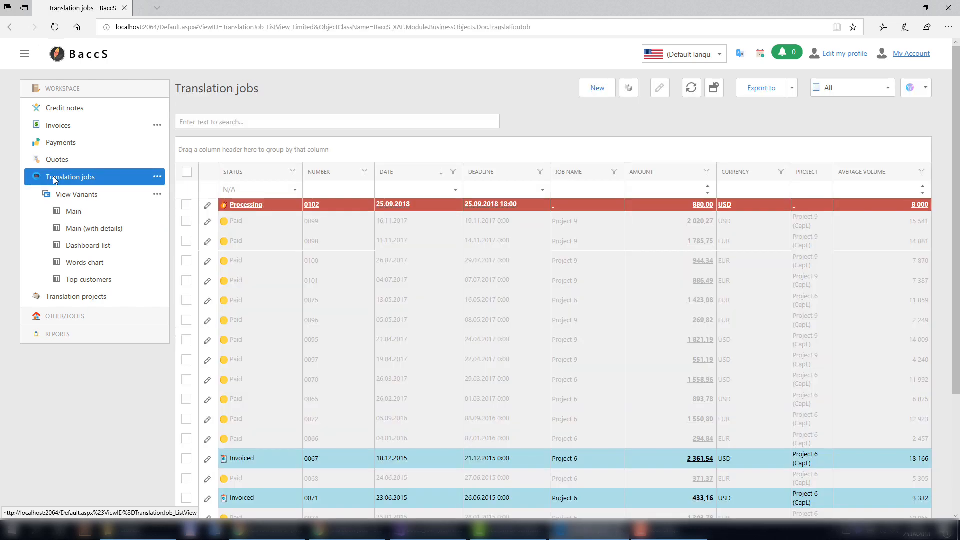
pyautogui.click(158, 181)
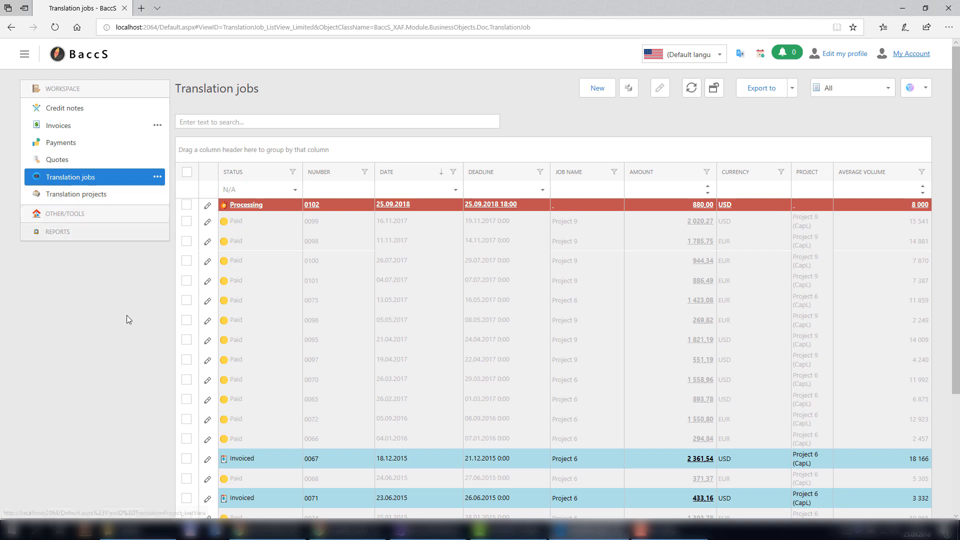
pyautogui.click(89, 195)
pyautogui.click(82, 180)
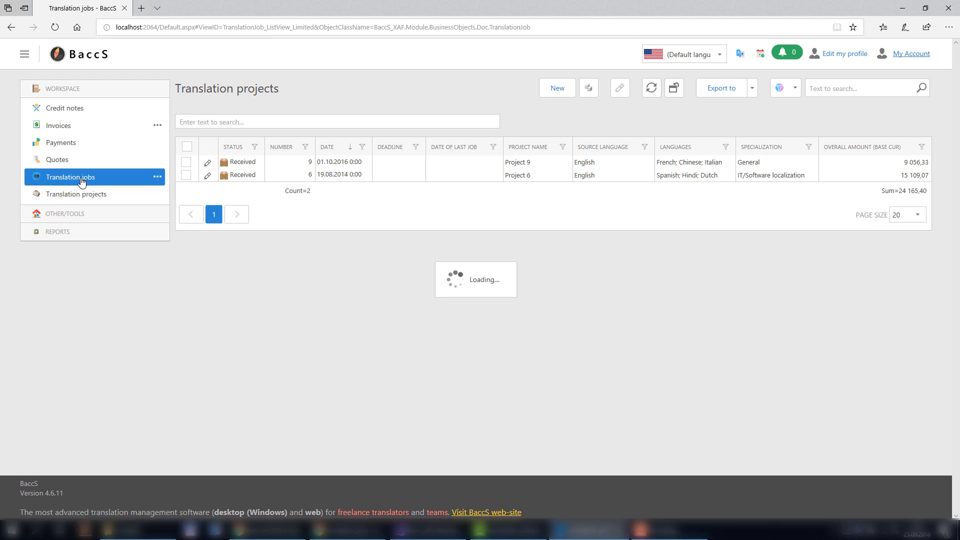
pyautogui.click(80, 198)
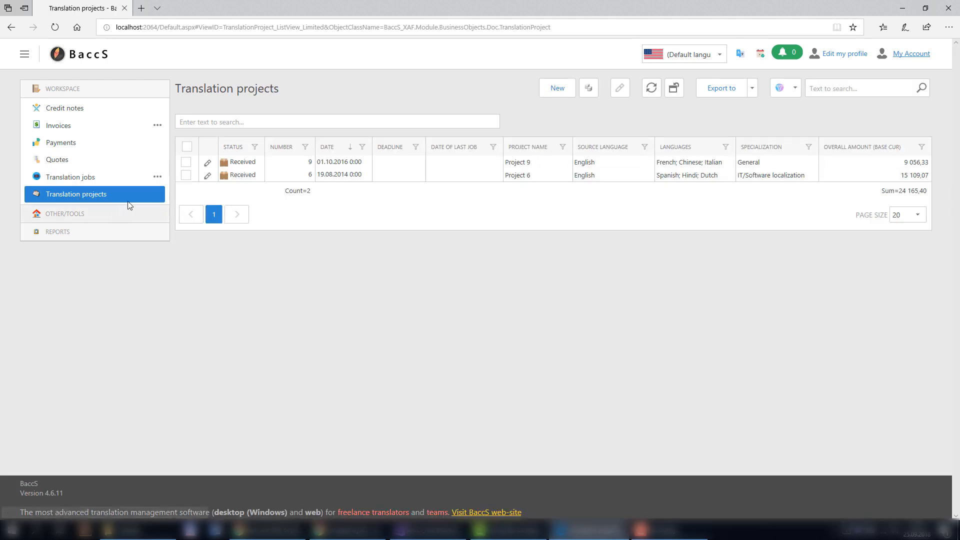
# Start a new translation project and look over its PO number, attachments and messages.
pyautogui.click(554, 89)
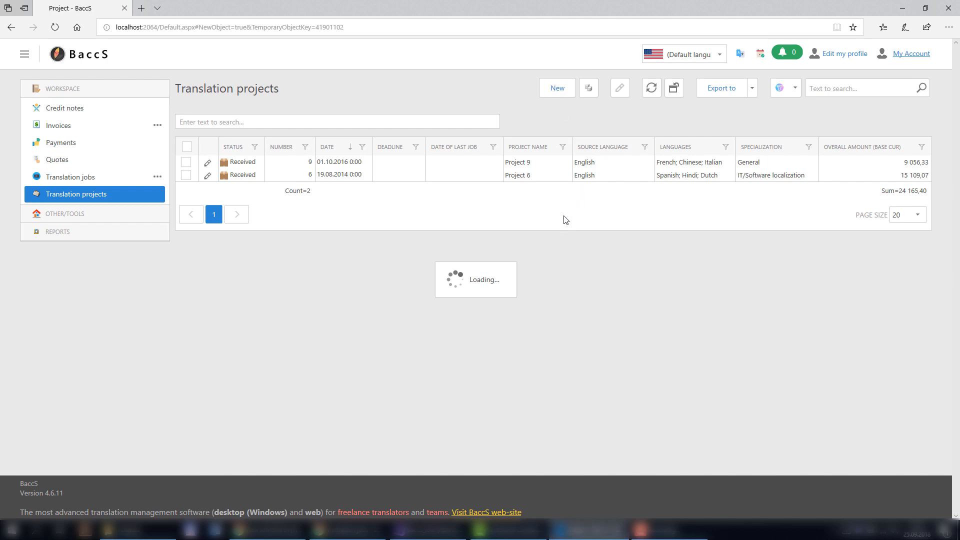
pyautogui.click(414, 193)
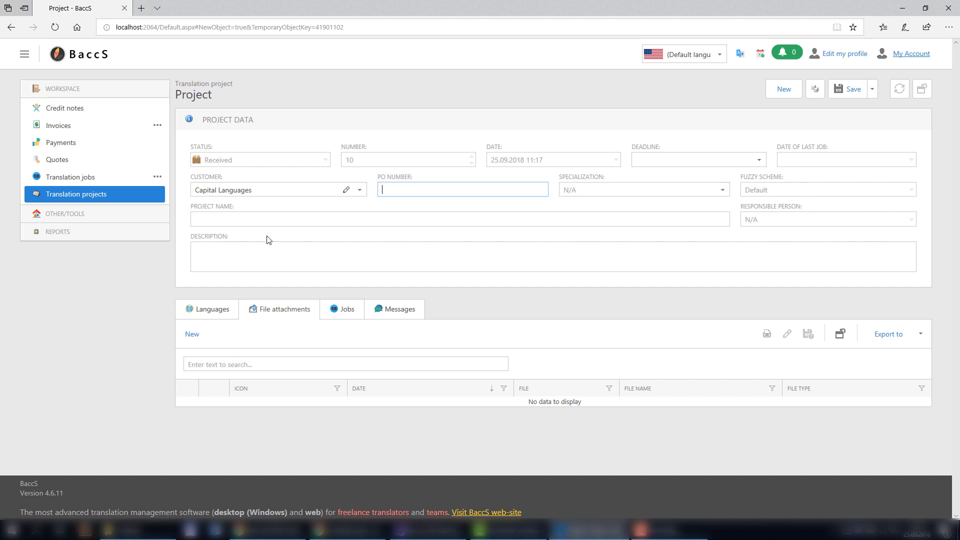
pyautogui.click(277, 311)
pyautogui.click(389, 315)
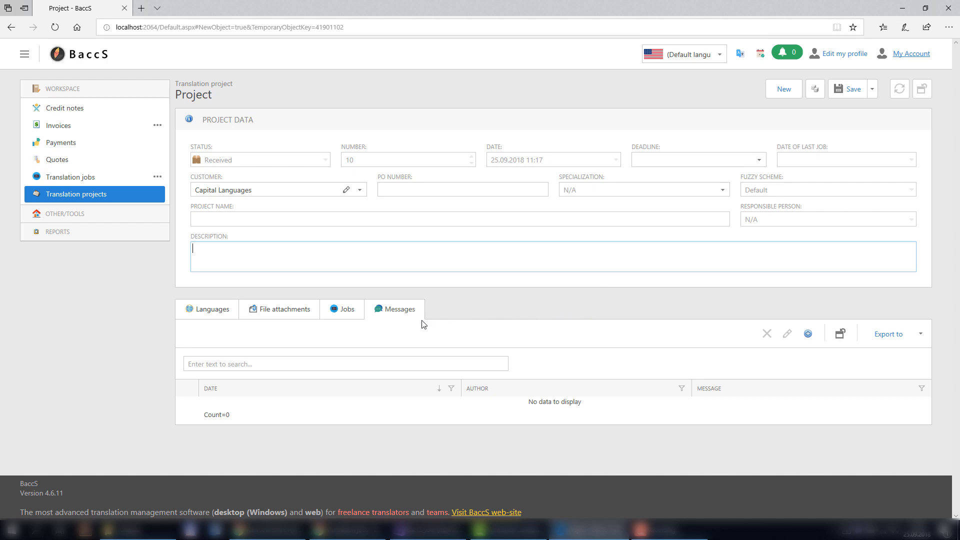
pyautogui.click(63, 179)
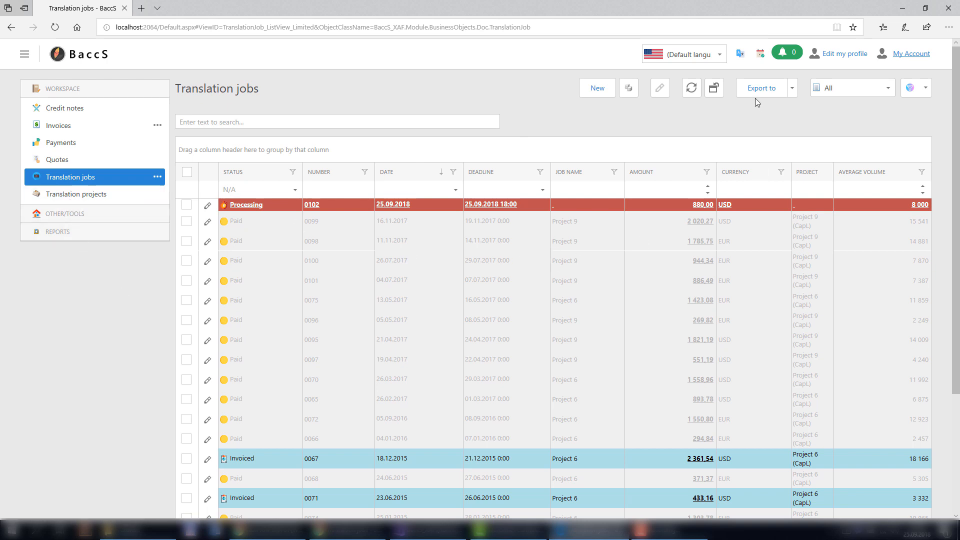
# Start new job 0103 and review its File attachments, Instructions, Messages and Job contents tabs.
pyautogui.click(601, 89)
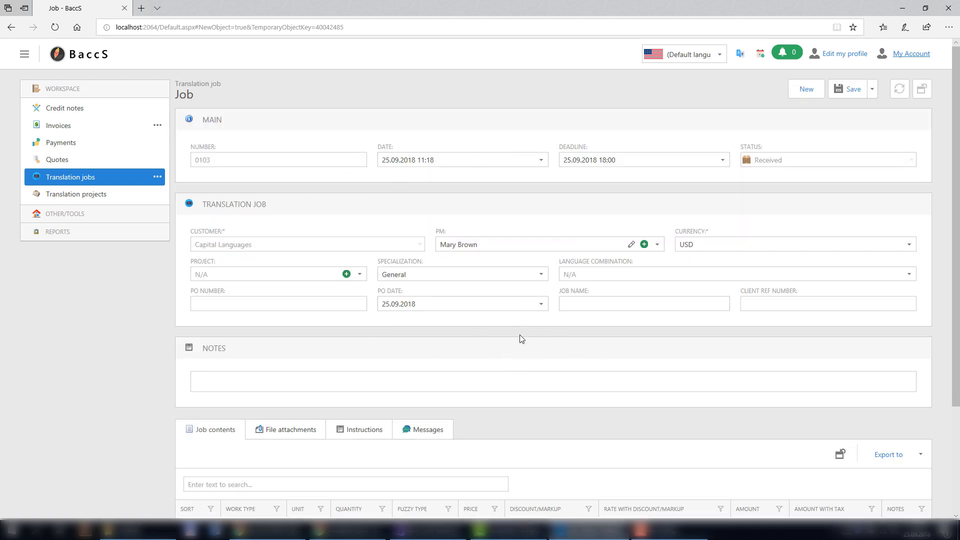
pyautogui.scroll(-3, 520, 339)
pyautogui.click(285, 290)
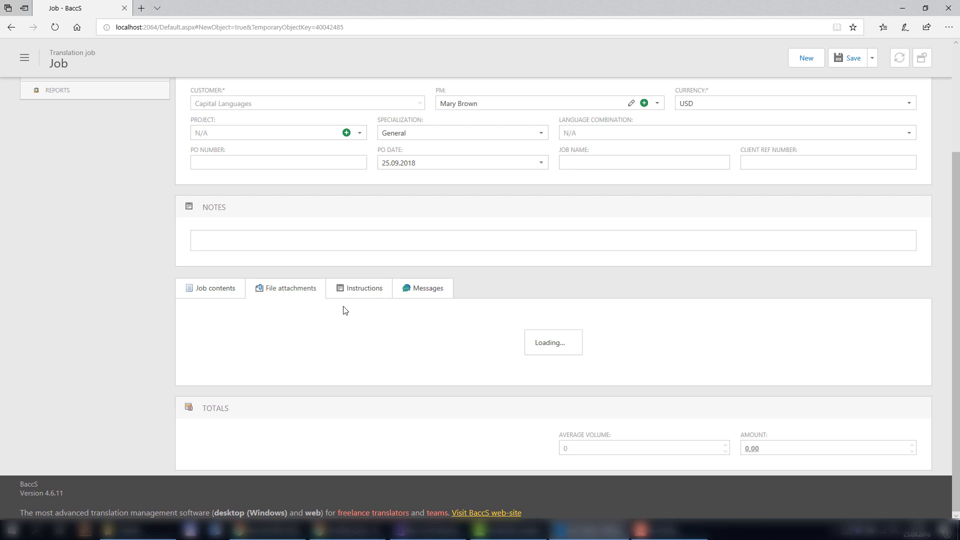
pyautogui.click(351, 295)
pyautogui.click(431, 292)
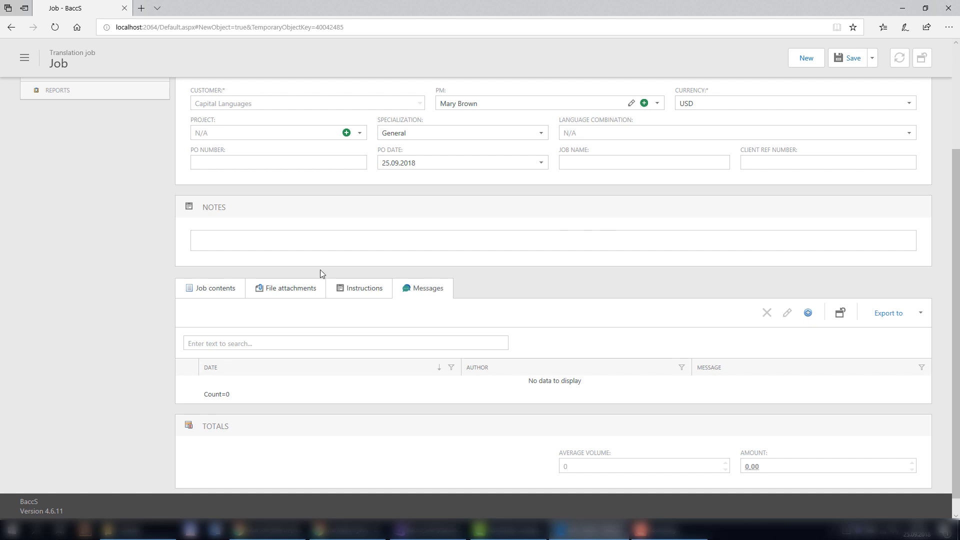
pyautogui.click(220, 291)
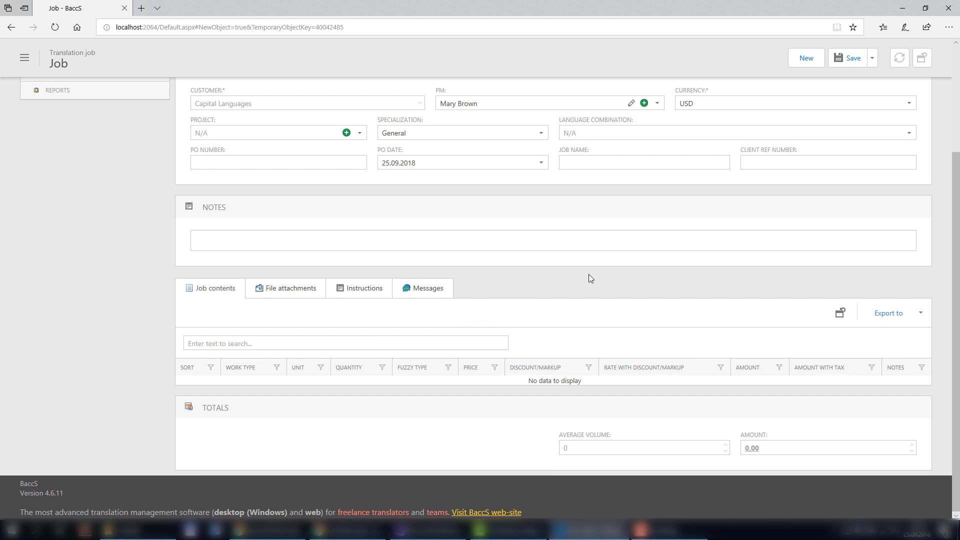
pyautogui.scroll(3, 589, 275)
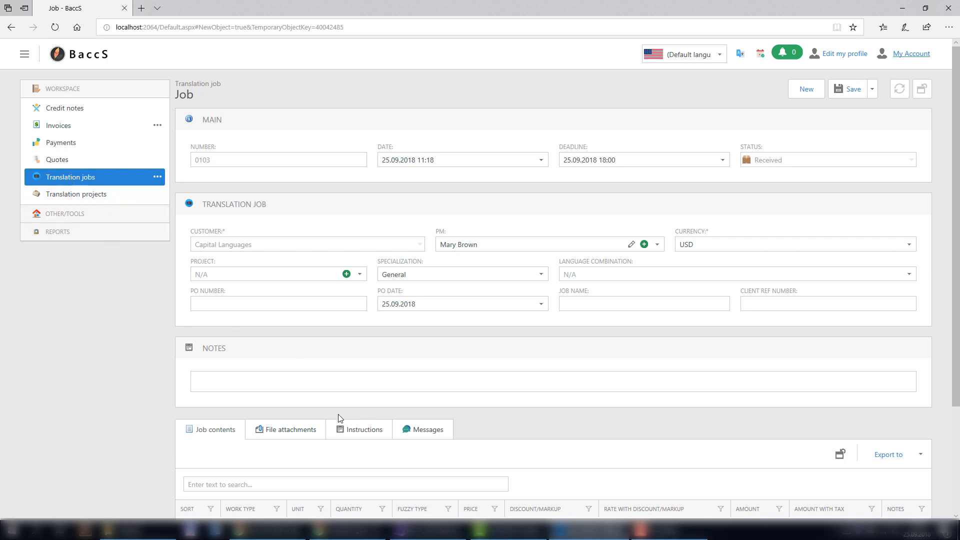
pyautogui.click(361, 531)
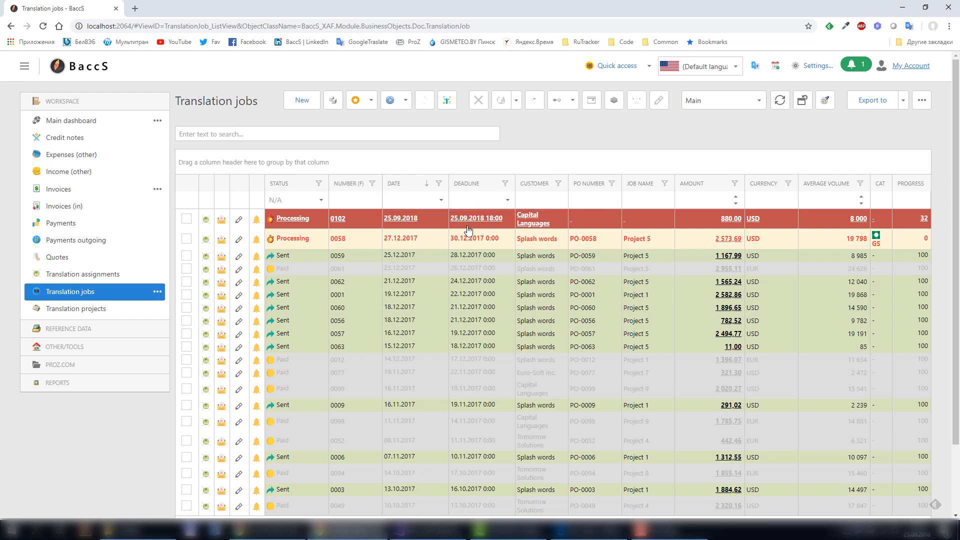
# Mark job 0102 as Sent and create Invoice 30 for Capital Languages from it.
pyautogui.click(186, 220)
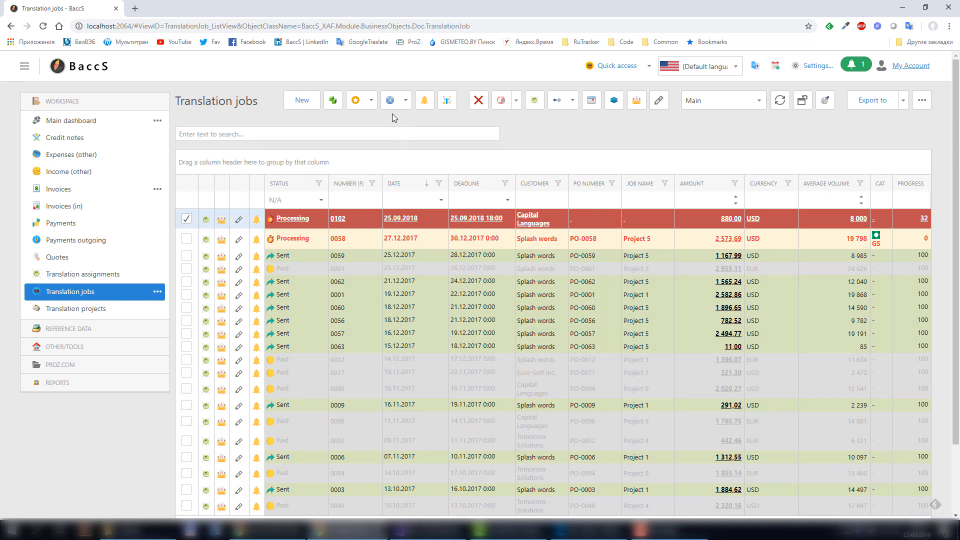
pyautogui.click(558, 100)
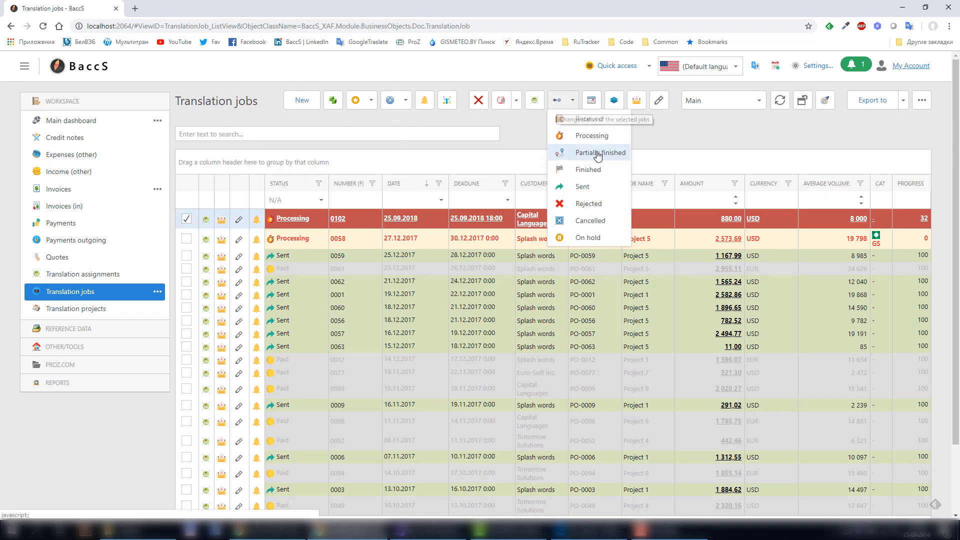
pyautogui.click(582, 187)
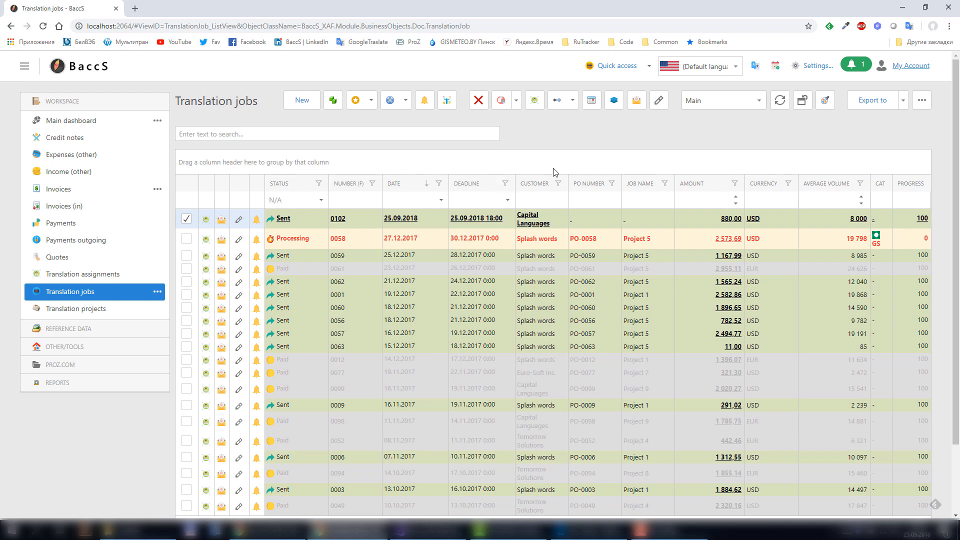
pyautogui.click(504, 105)
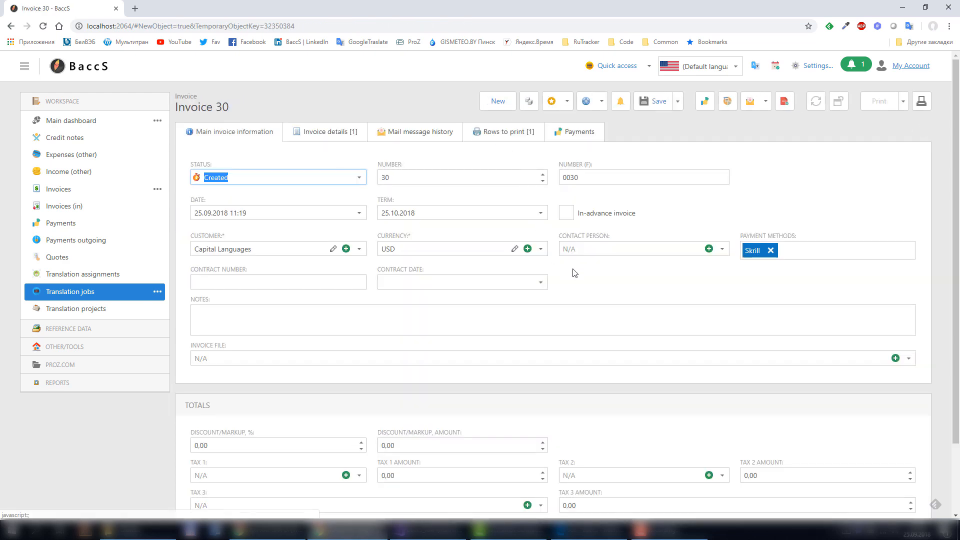
# Apply VAT as the first tax on Invoice 30, adding 176,00 for a 1 056,00 total.
pyautogui.scroll(-2, 625, 406)
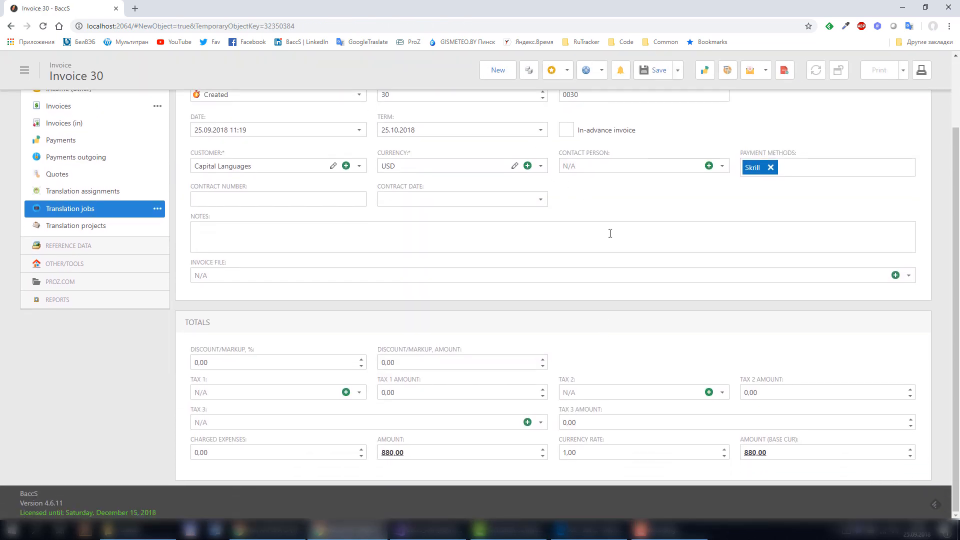
pyautogui.click(229, 392)
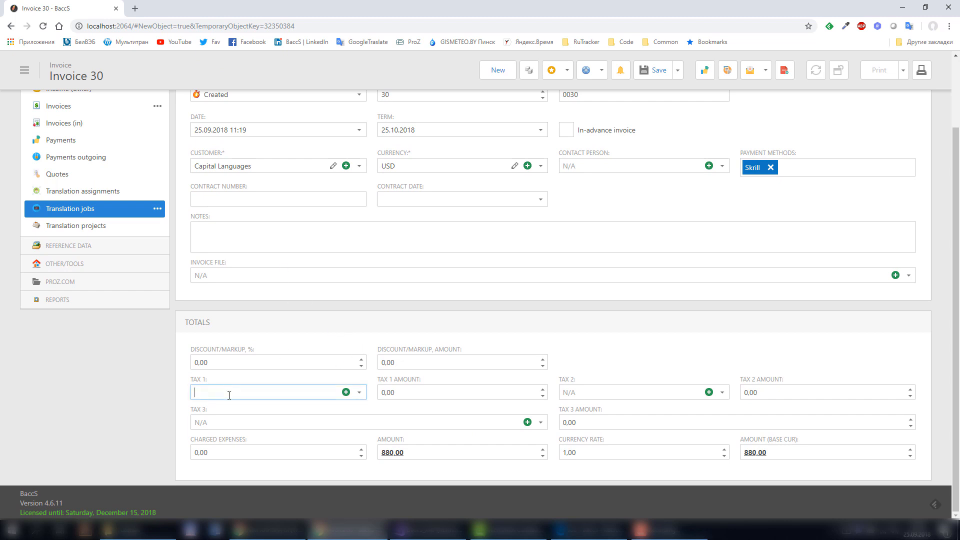
pyautogui.click(359, 392)
pyautogui.click(193, 213)
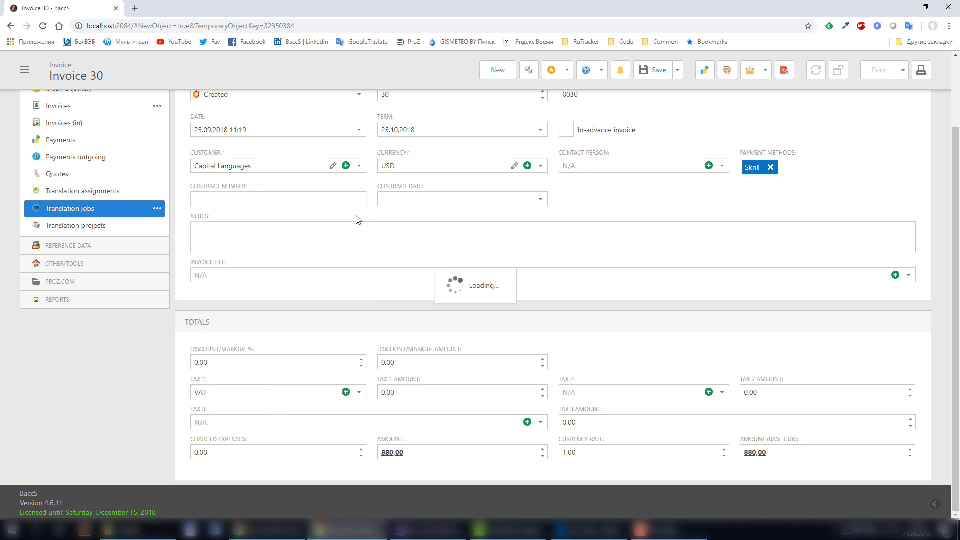
pyautogui.click(505, 240)
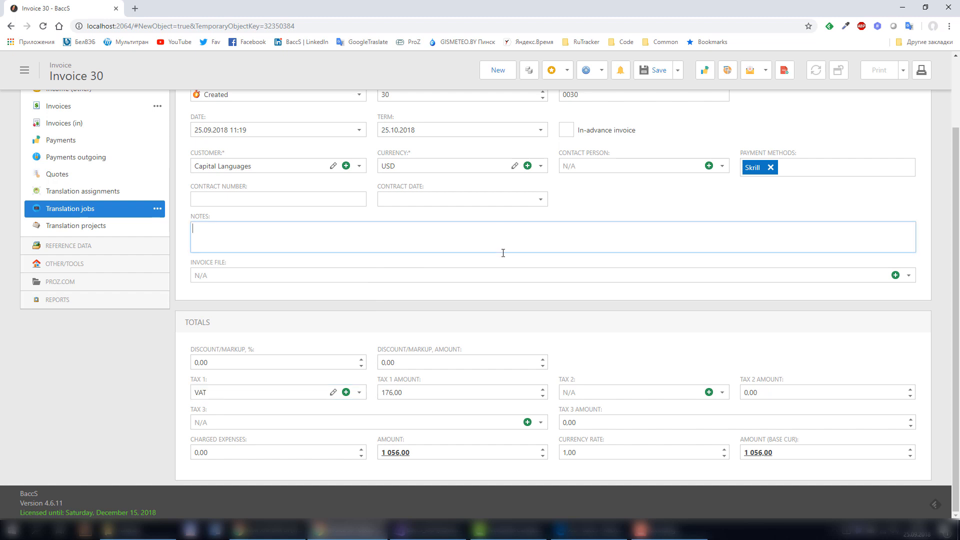
# Save Invoice 30 and open its print preview.
pyautogui.scroll(2, 505, 247)
pyautogui.click(653, 101)
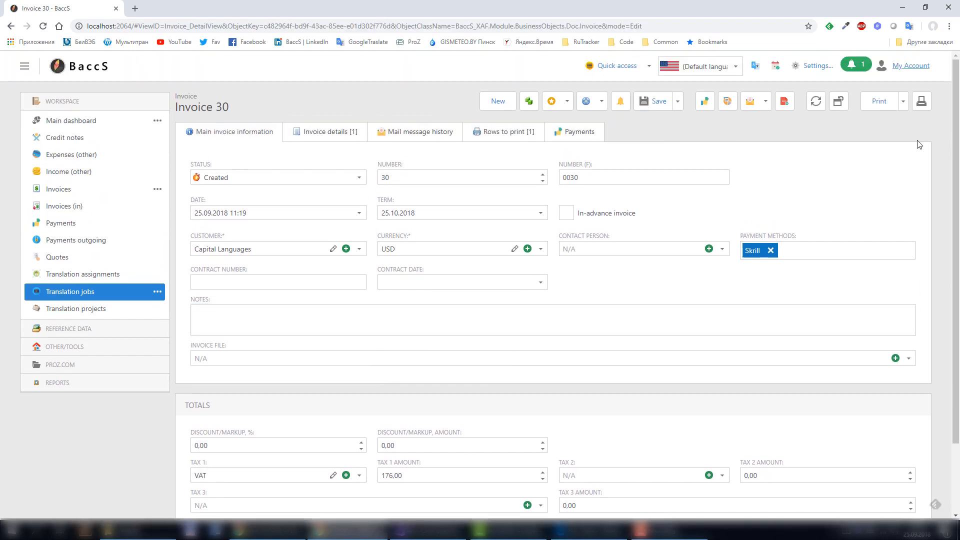
pyautogui.click(922, 101)
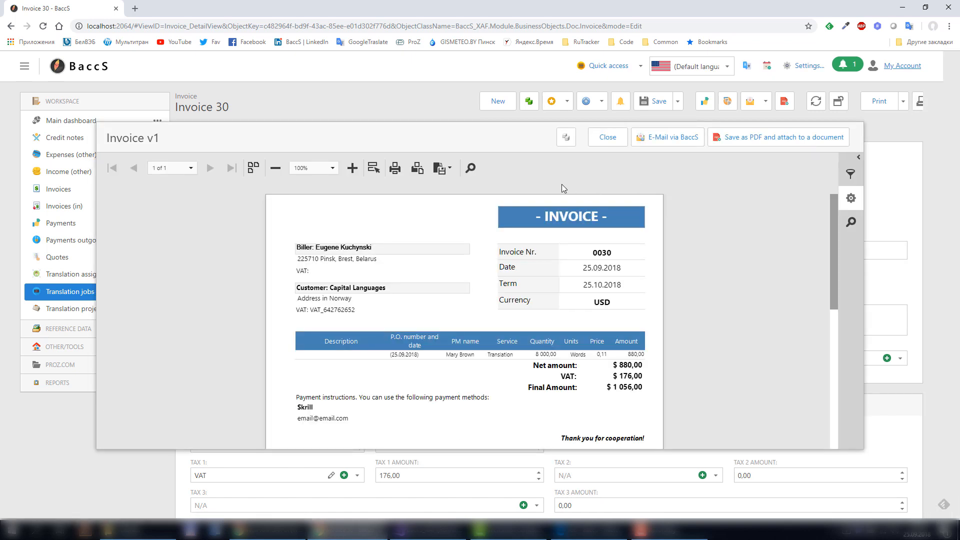
# Attach Invoice 30 as a PDF, close the preview, and start a linked notification.
pyautogui.scroll(-5, 580, 300)
pyautogui.scroll(4, 602, 343)
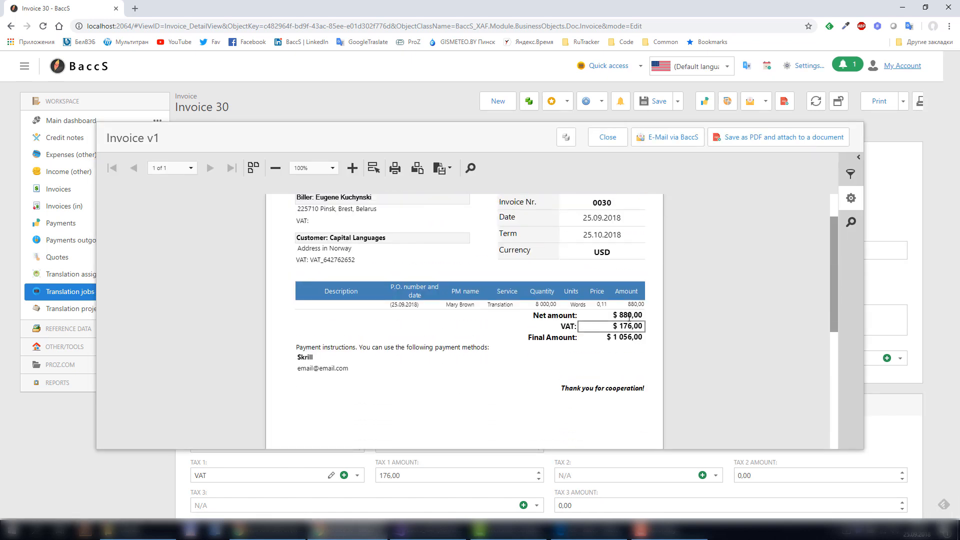
pyautogui.click(740, 145)
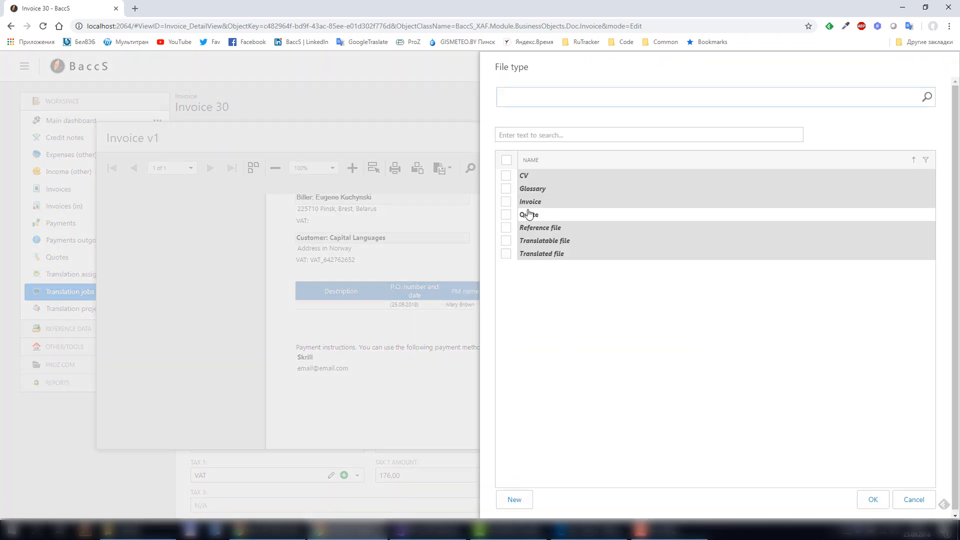
pyautogui.click(528, 214)
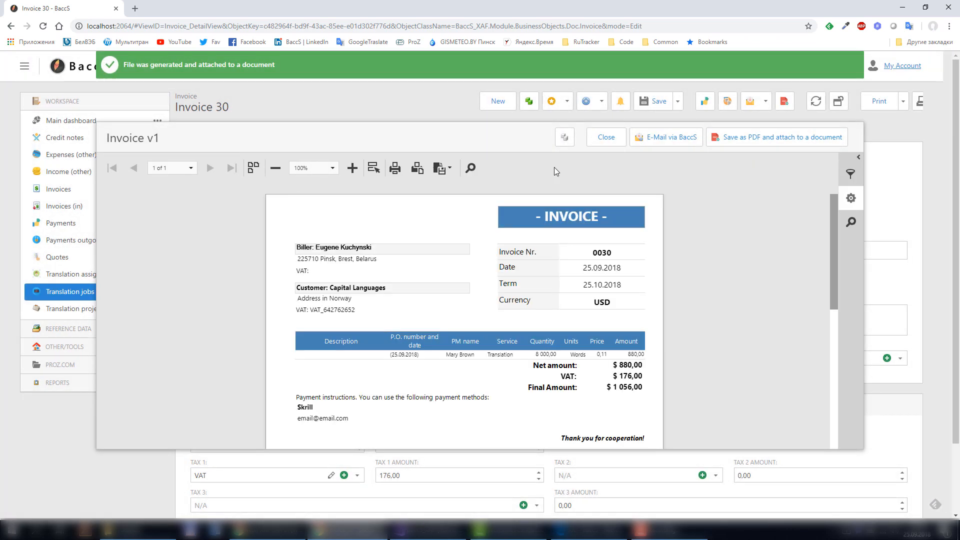
pyautogui.click(606, 138)
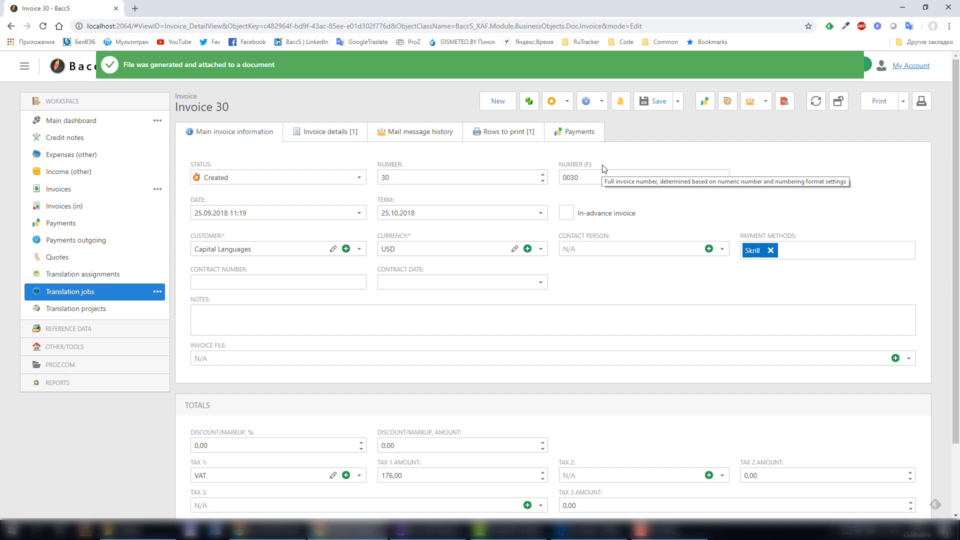
pyautogui.click(623, 105)
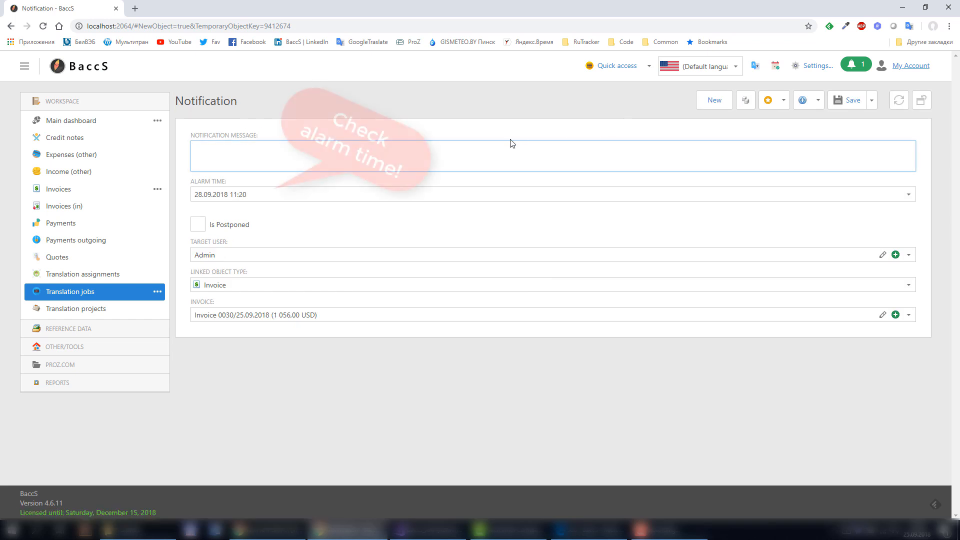
# Enter the message 'We have created a new invoice for payment', removing stray leading text.
pyautogui.write('Invoic')
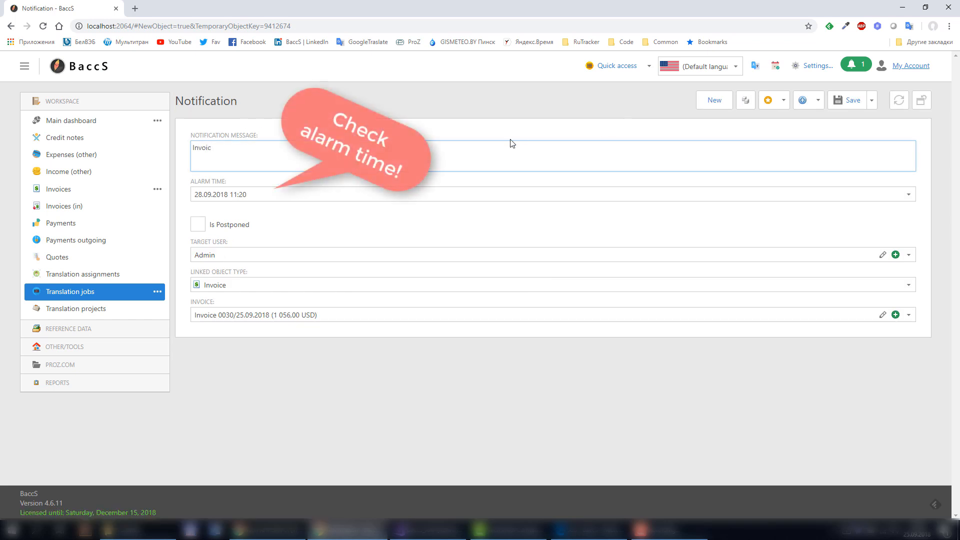
pyautogui.write('We have created a new invoice for payment')
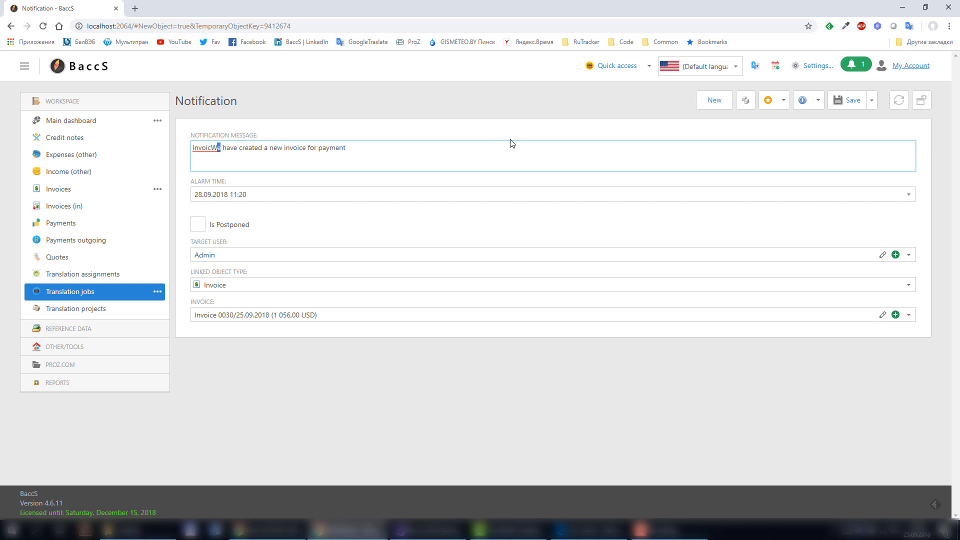
pyautogui.hotkey('shift', 'Home')
pyautogui.press('BackSpace')
# Address the notification to the client user and save it.
pyautogui.click(217, 254)
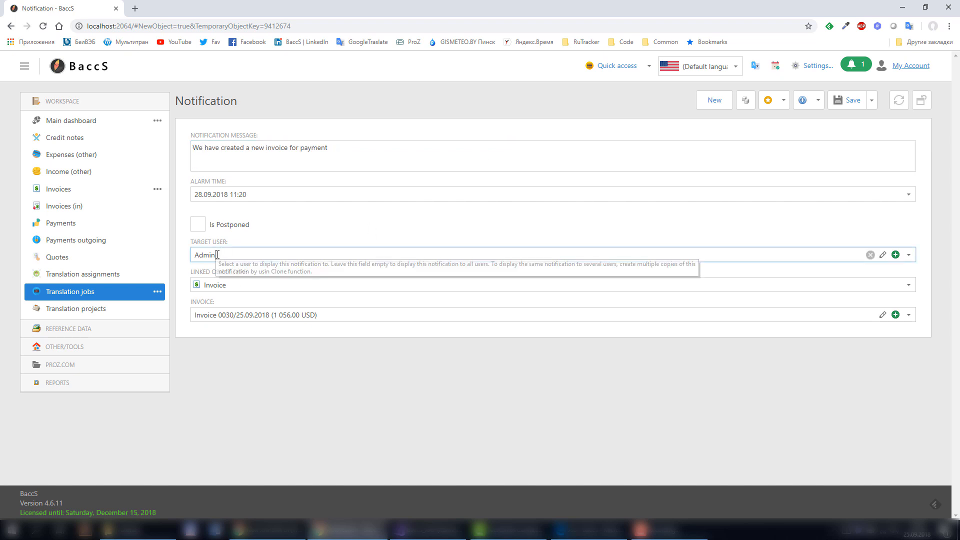
pyautogui.click(909, 255)
pyautogui.click(217, 297)
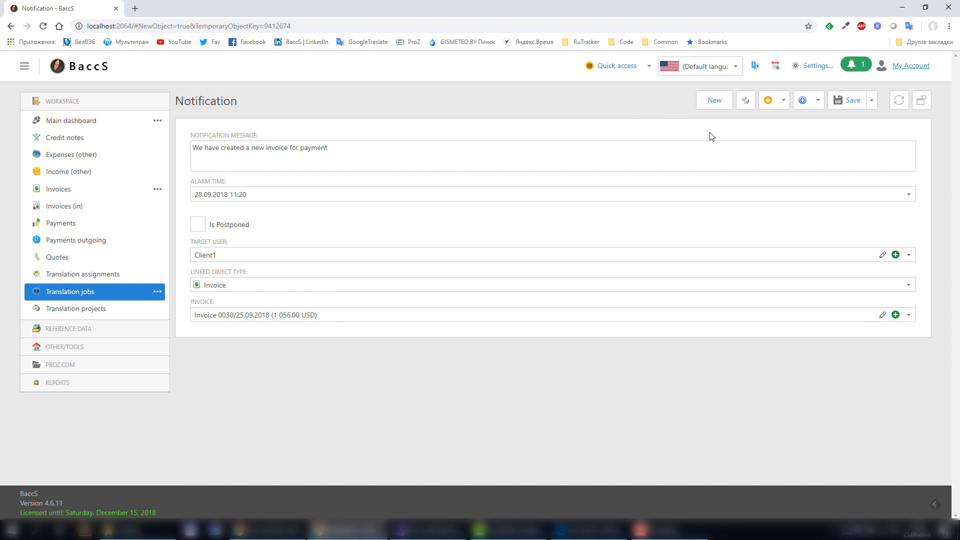
pyautogui.click(850, 100)
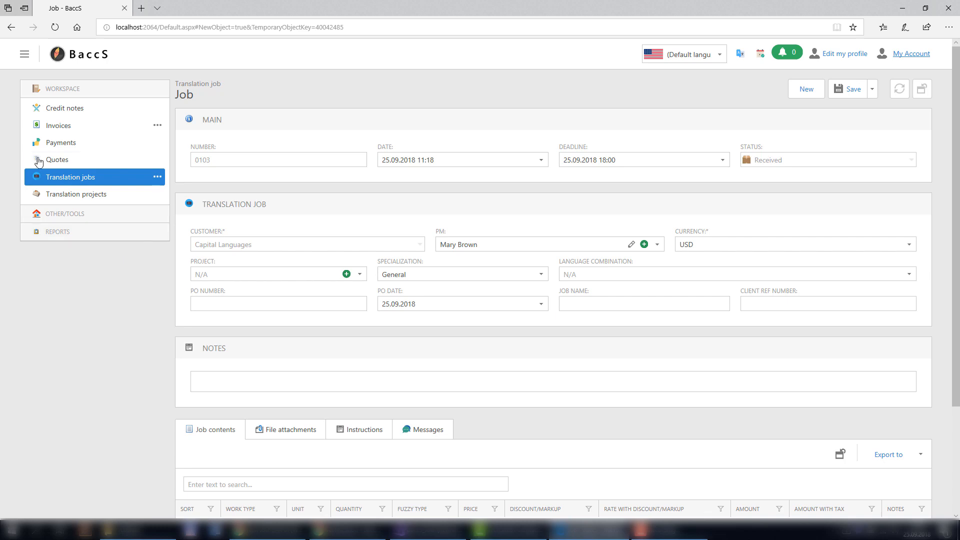
# As the client, view the new notification, dismiss the reminders, and go to Invoices.
pyautogui.click(88, 220)
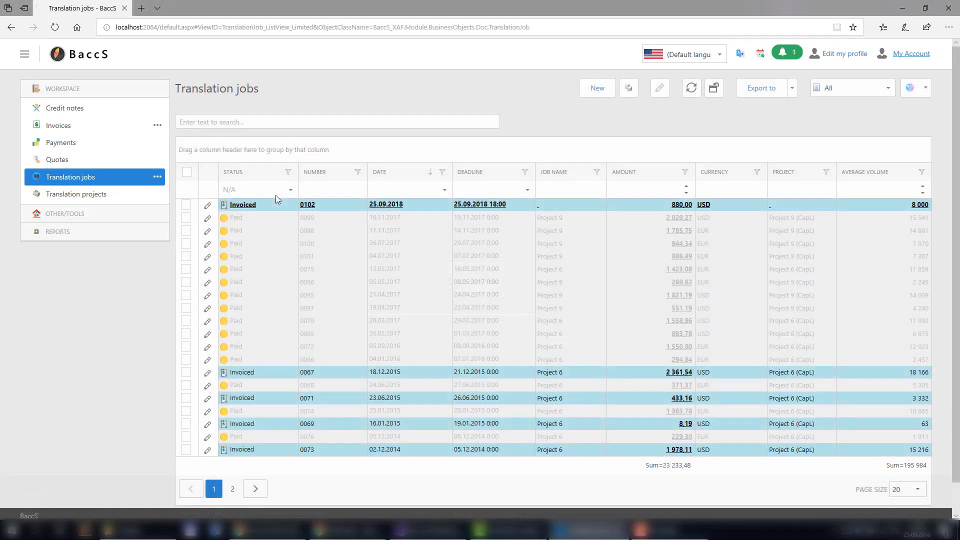
pyautogui.click(786, 53)
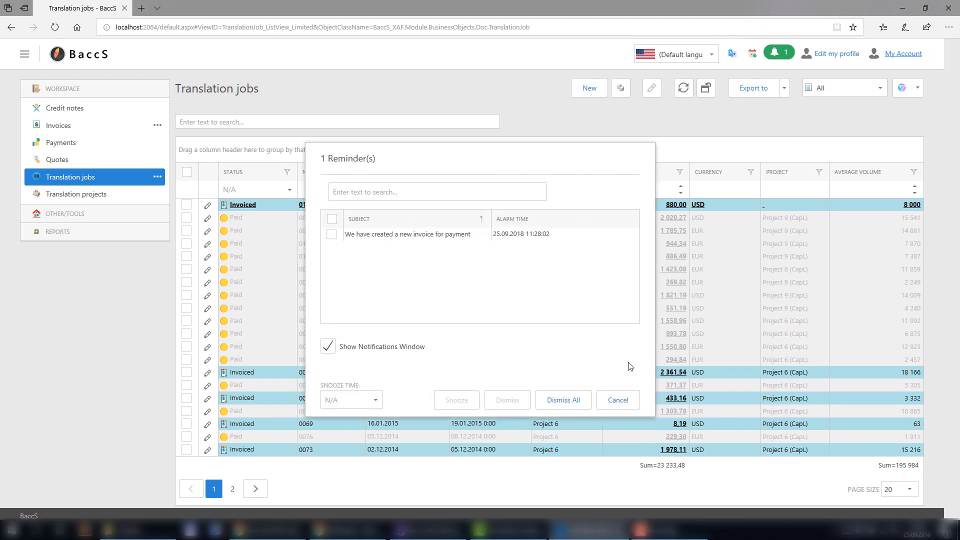
pyautogui.click(619, 400)
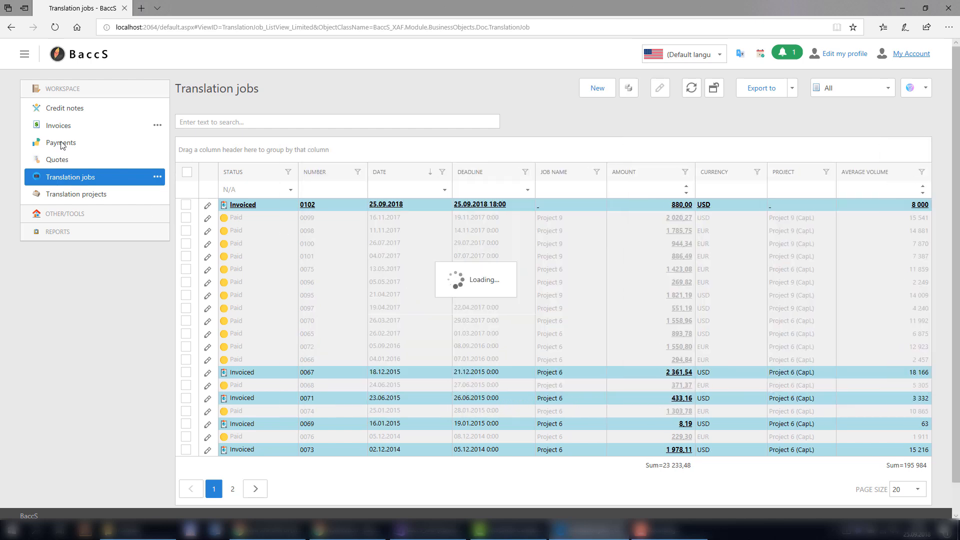
pyautogui.click(61, 126)
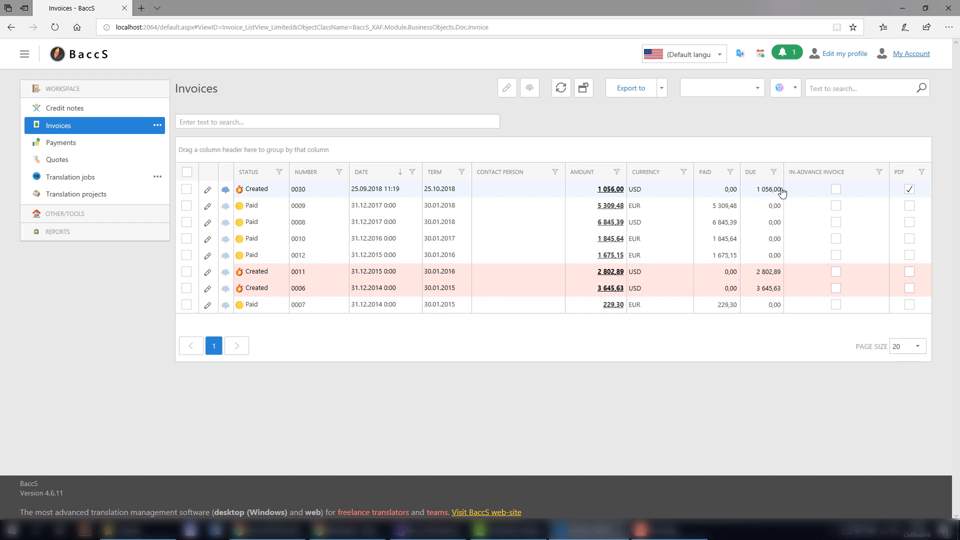
# Download invoice 0030's PDF, check its $1 056,00 total, and close it.
pyautogui.click(226, 191)
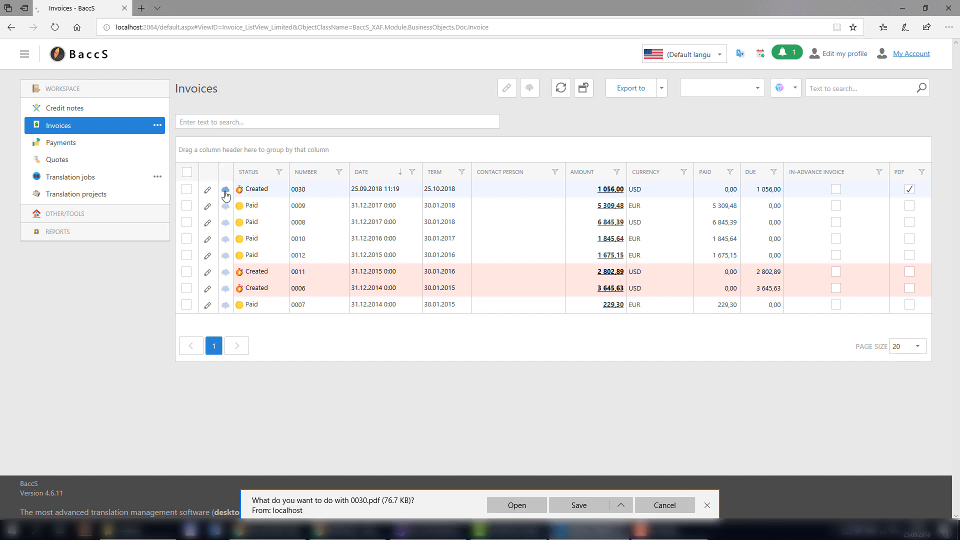
pyautogui.click(523, 508)
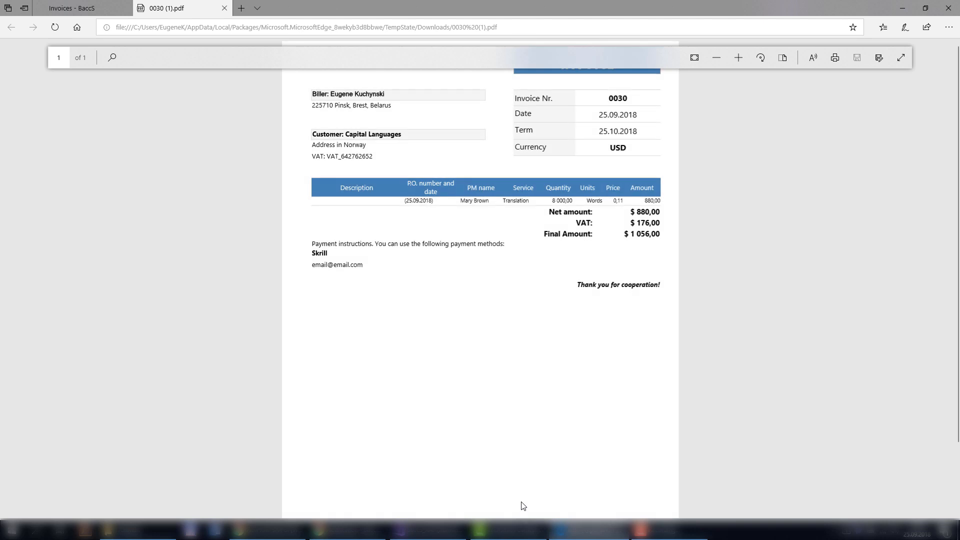
pyautogui.click(225, 9)
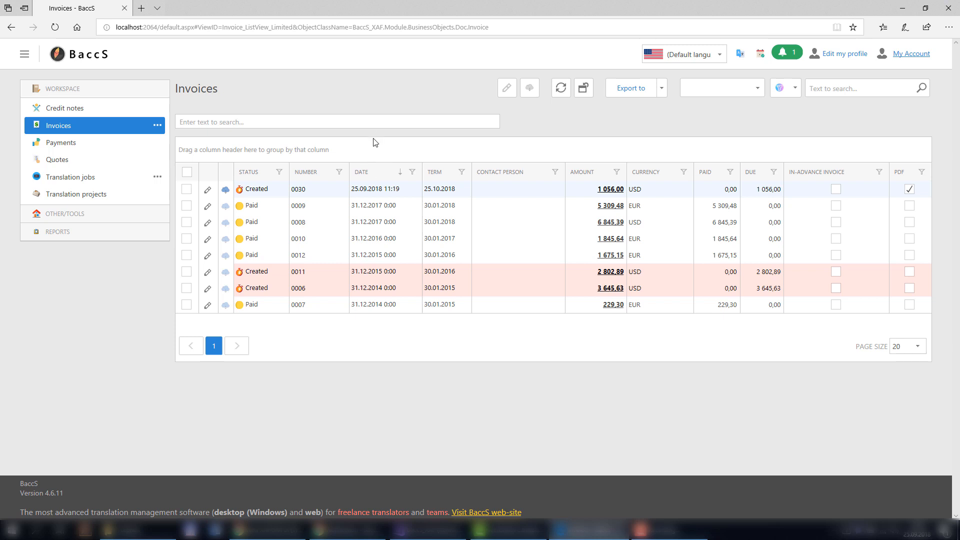
pyautogui.click(374, 178)
pyautogui.click(376, 176)
pyautogui.click(413, 173)
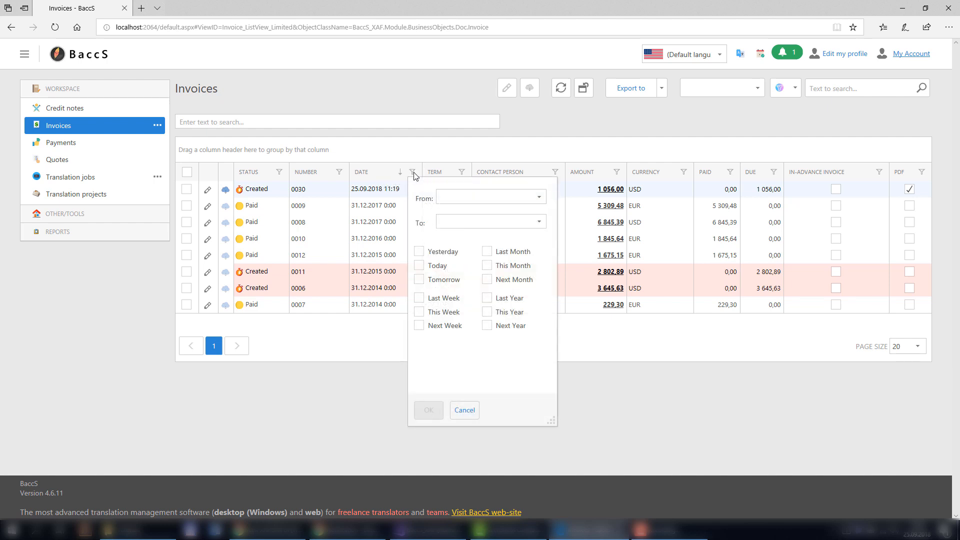
pyautogui.click(419, 298)
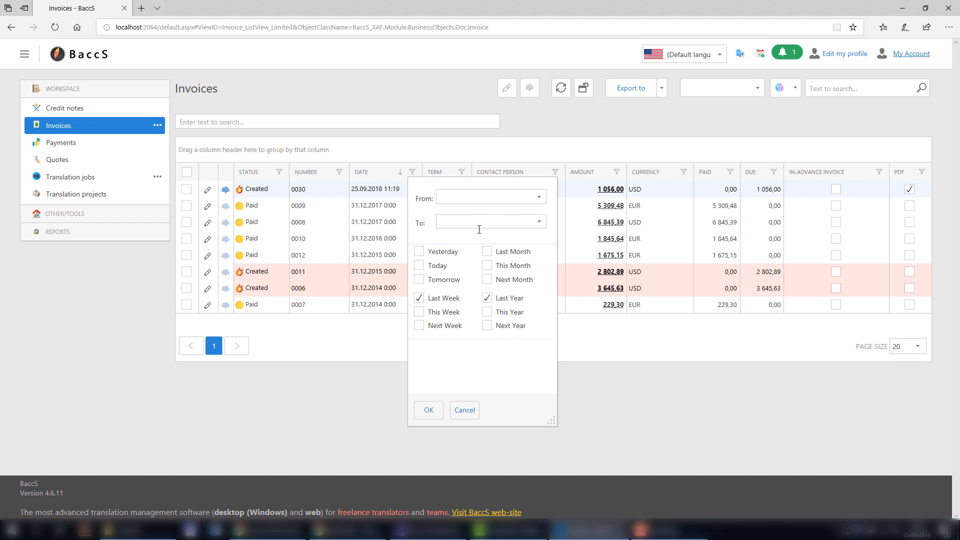
pyautogui.click(427, 410)
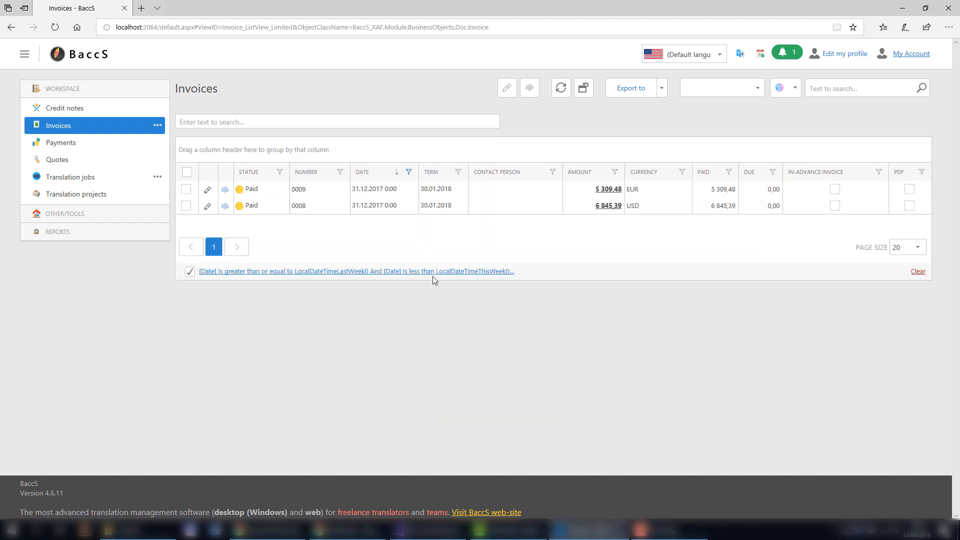
pyautogui.click(237, 121)
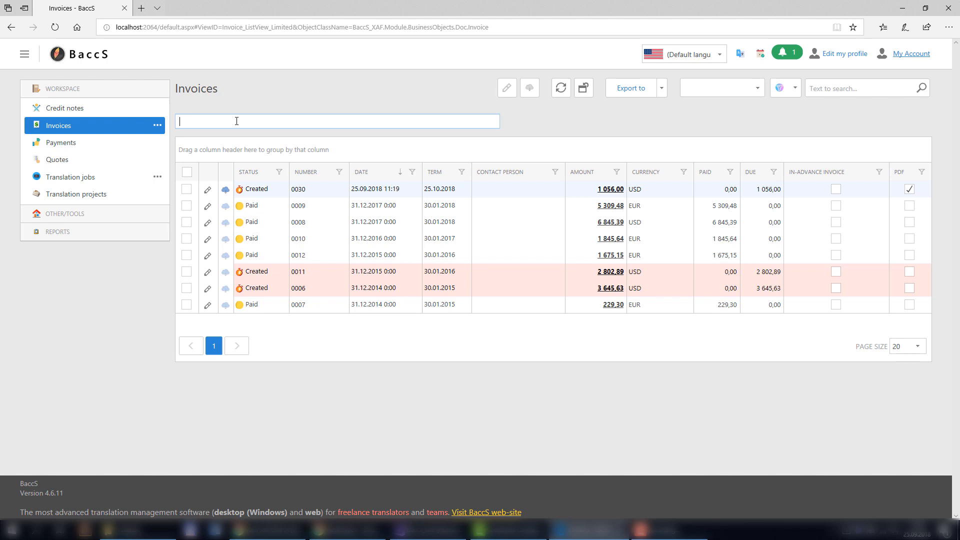
pyautogui.write('USD')
pyautogui.hotkey('ctrl', 'a')
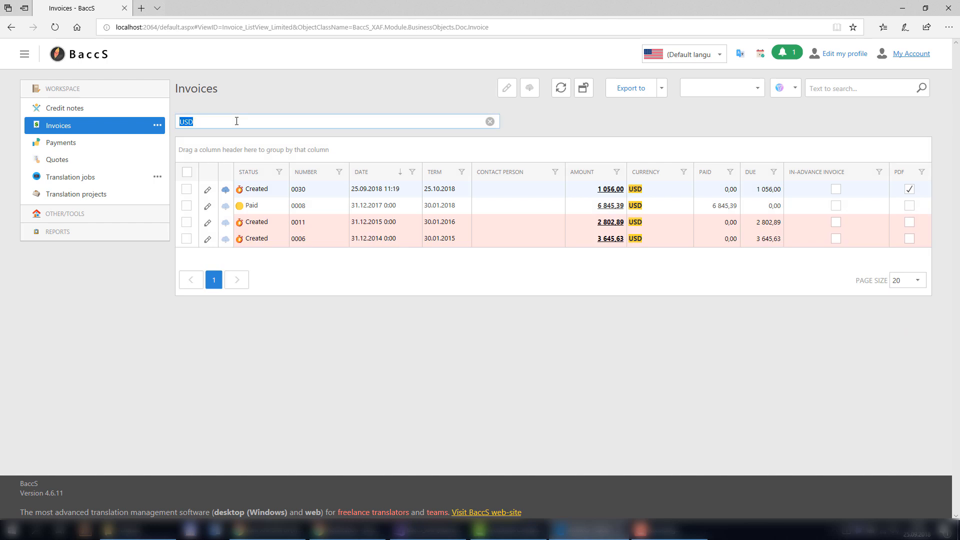
pyautogui.press('BackSpace')
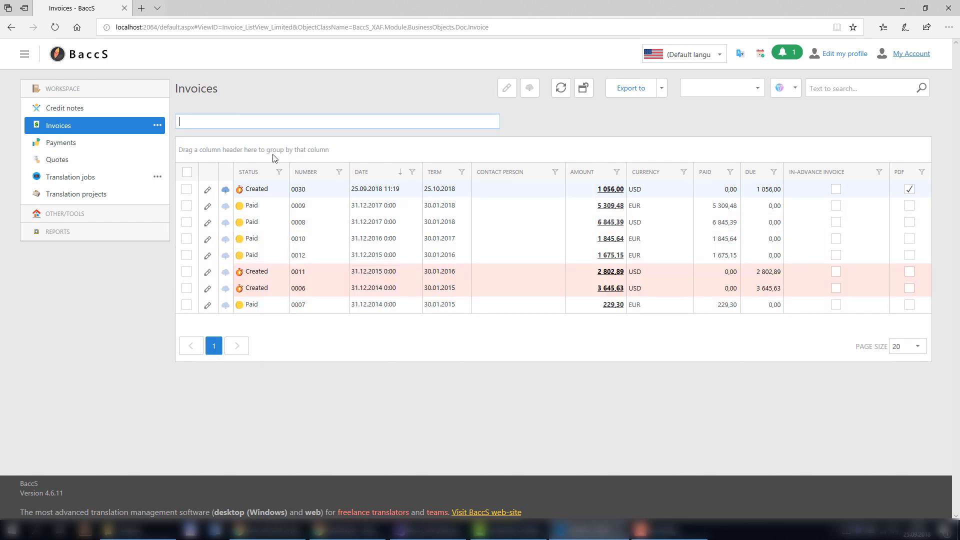
# Open the Jobs (amounts/volumes analysis) quick report under REPORTS and collapse the navigation panel.
pyautogui.click(59, 235)
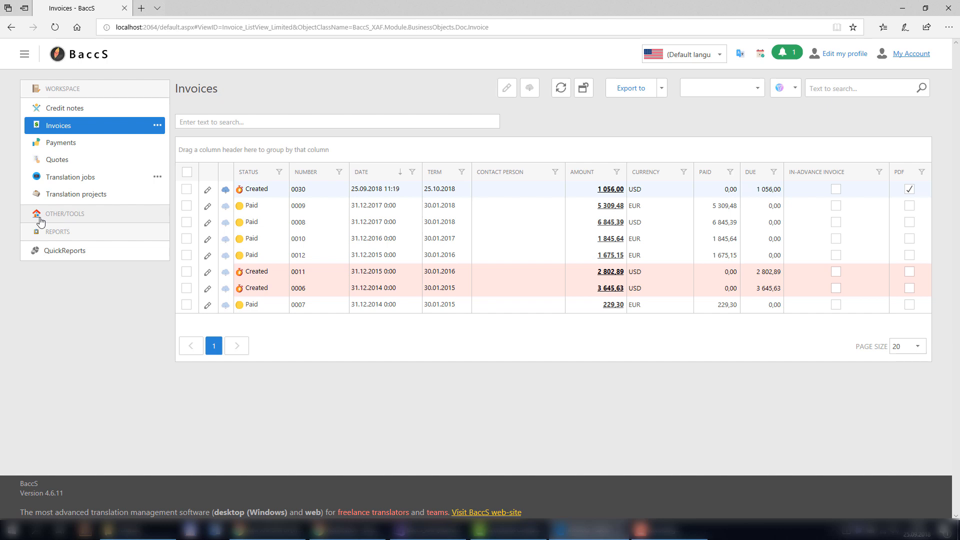
pyautogui.click(45, 254)
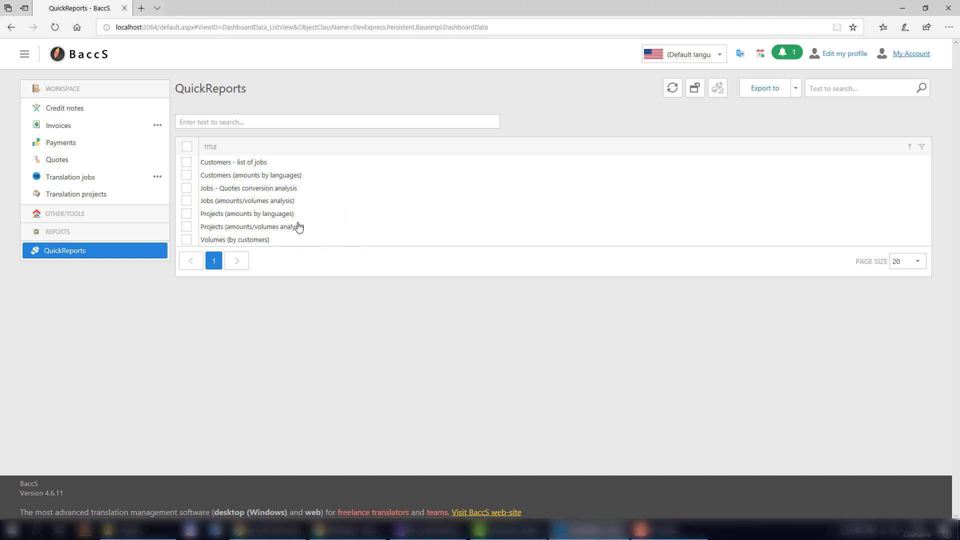
pyautogui.click(234, 204)
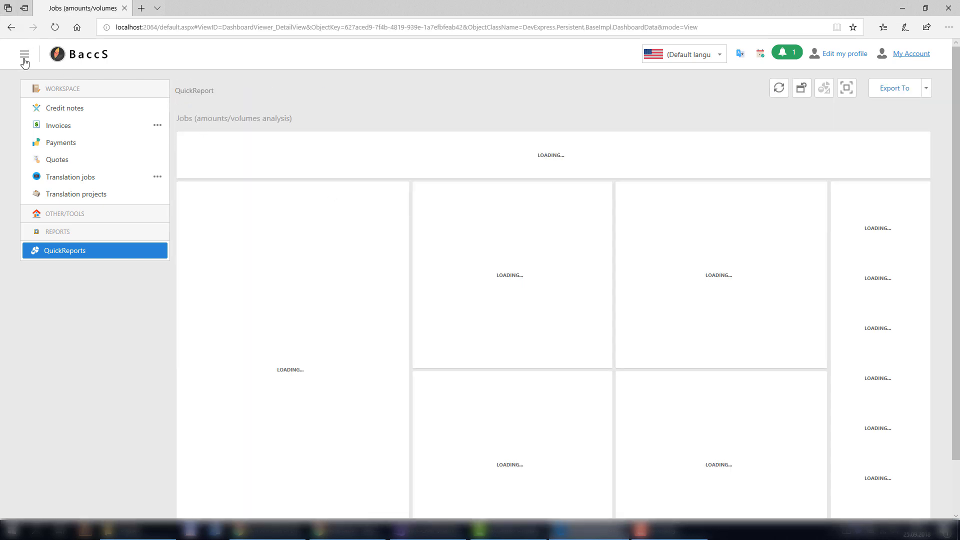
pyautogui.click(24, 59)
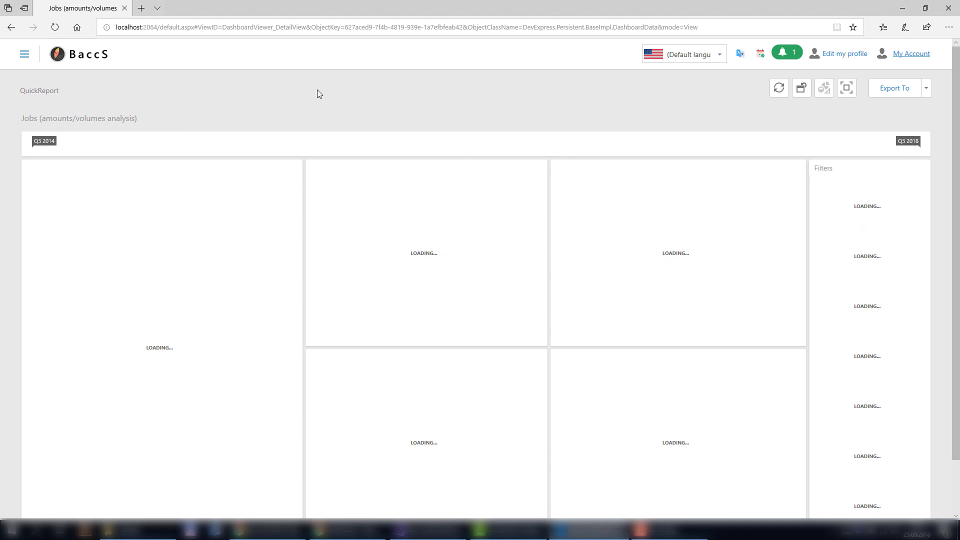
# Move the period start to Q3 2016 and uncheck Received and Invoiced job statuses.
pyautogui.click(457, 151)
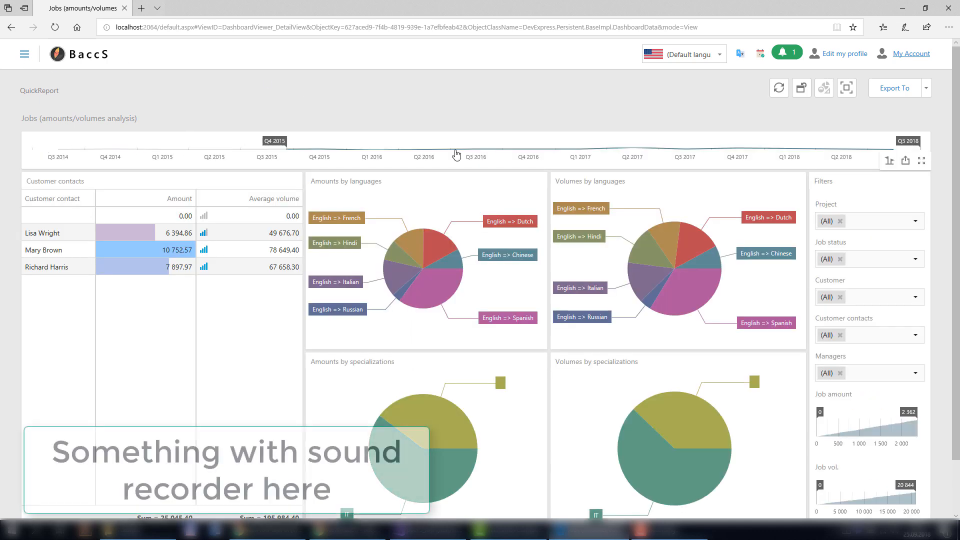
pyautogui.moveTo(457, 151); pyautogui.dragTo(459, 150)
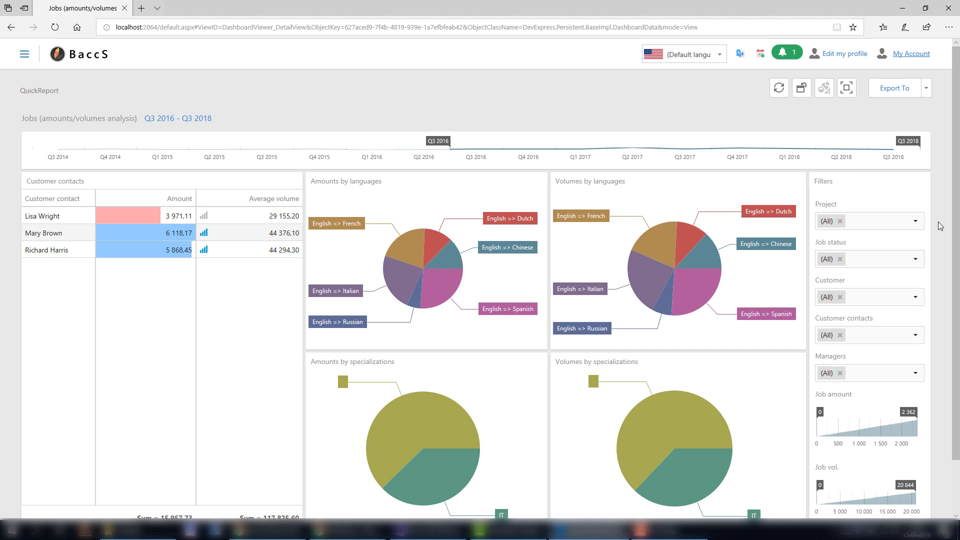
pyautogui.click(916, 259)
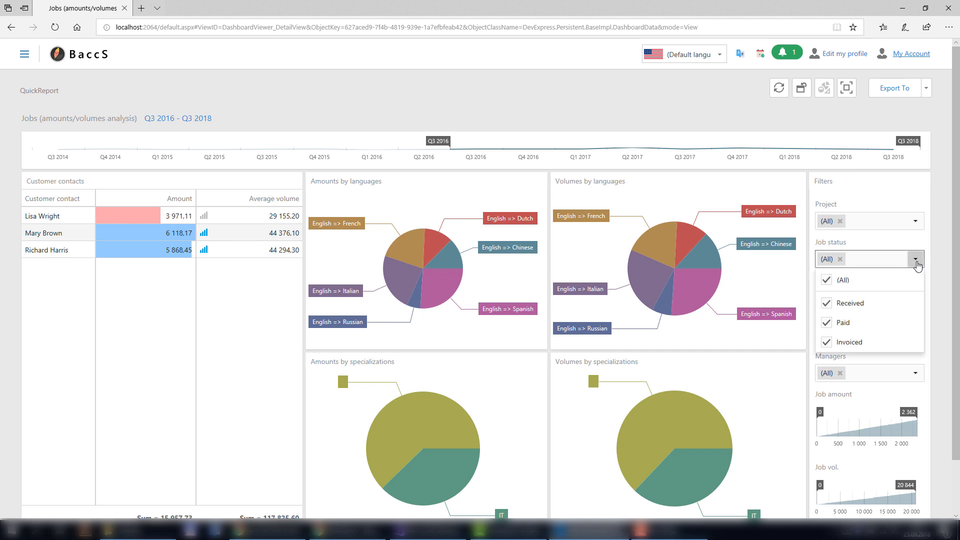
pyautogui.click(826, 303)
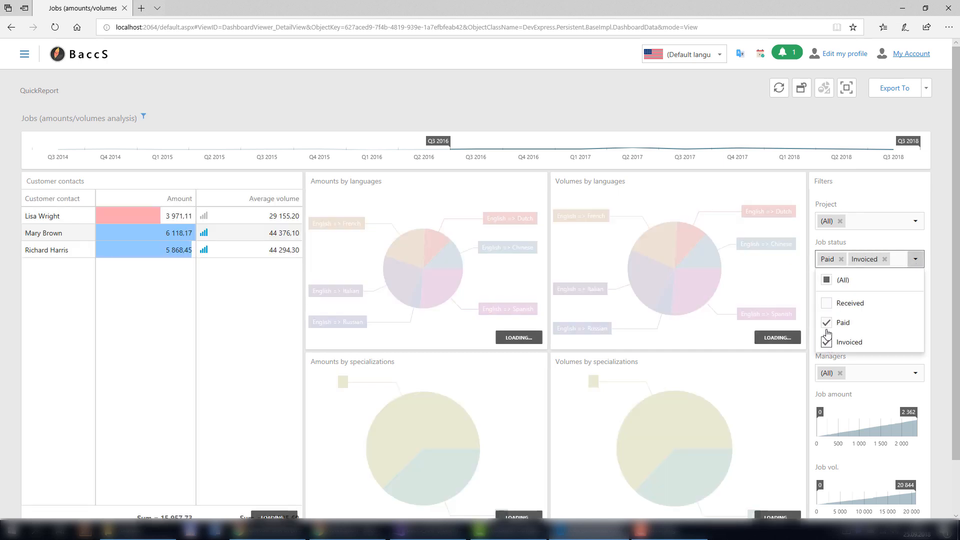
pyautogui.click(827, 342)
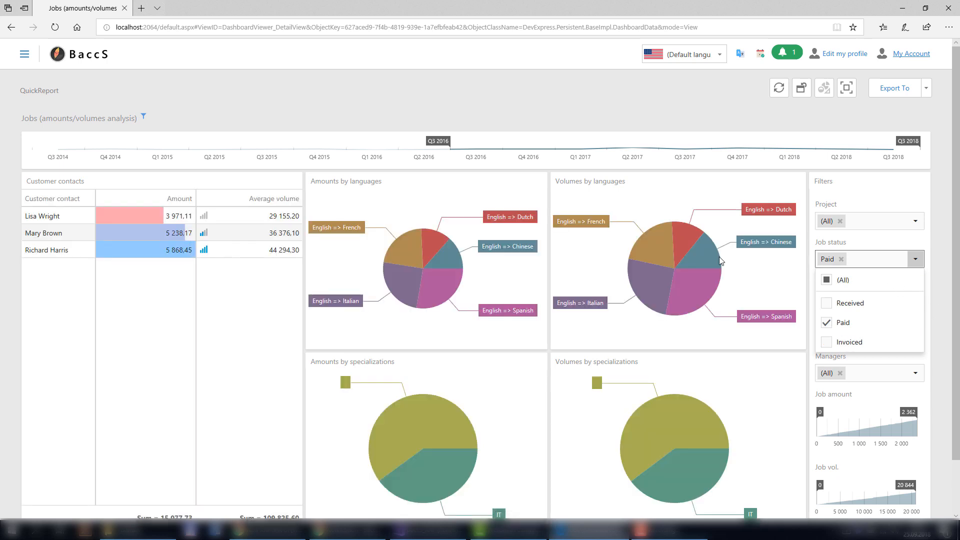
pyautogui.click(944, 335)
# Drill into the specializations pie, then maximize and restore the Customer contacts and languages panels.
pyautogui.click(431, 441)
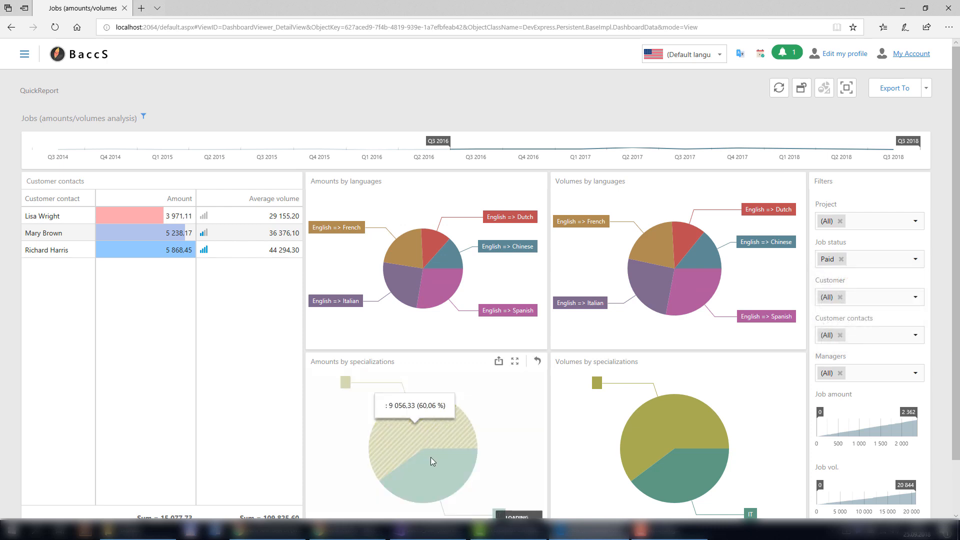
pyautogui.click(537, 362)
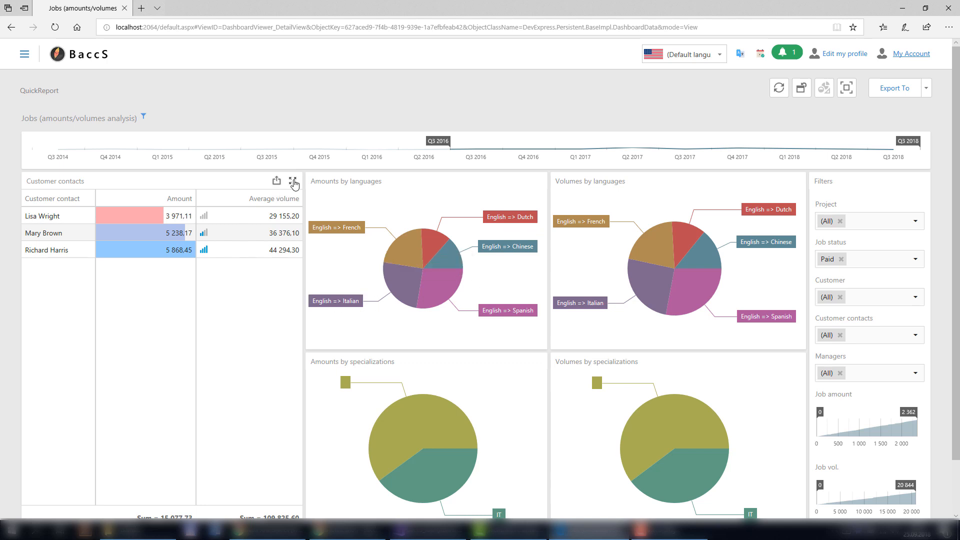
pyautogui.click(294, 181)
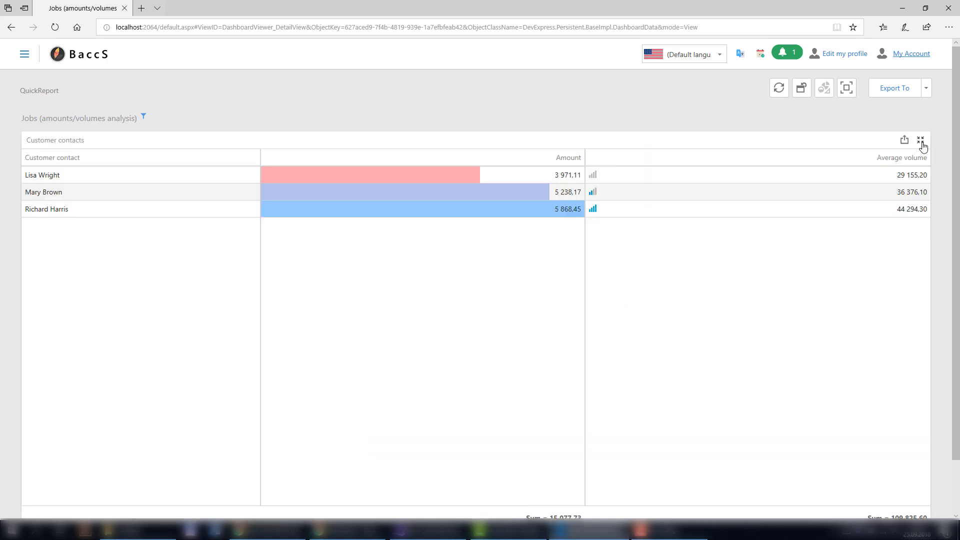
pyautogui.click(921, 142)
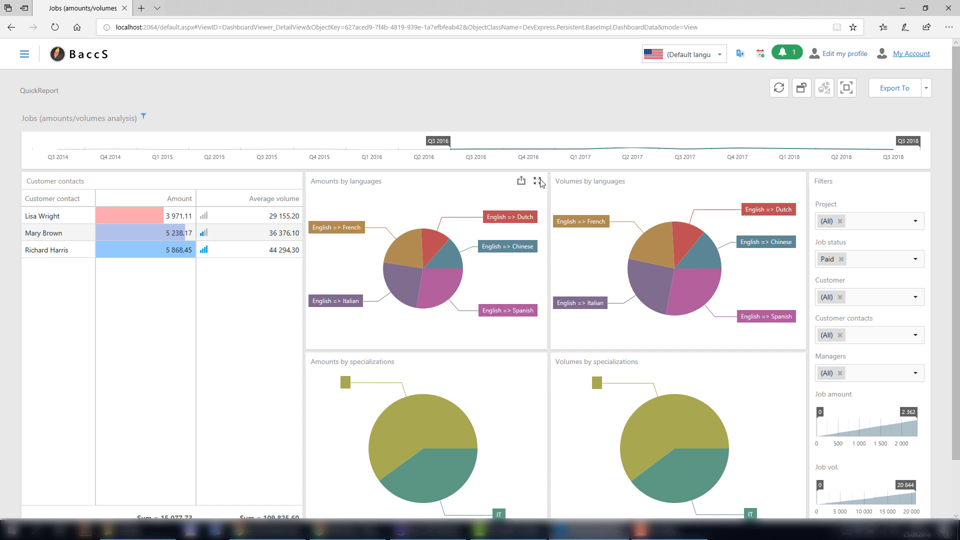
pyautogui.click(538, 181)
pyautogui.click(921, 141)
pyautogui.click(277, 184)
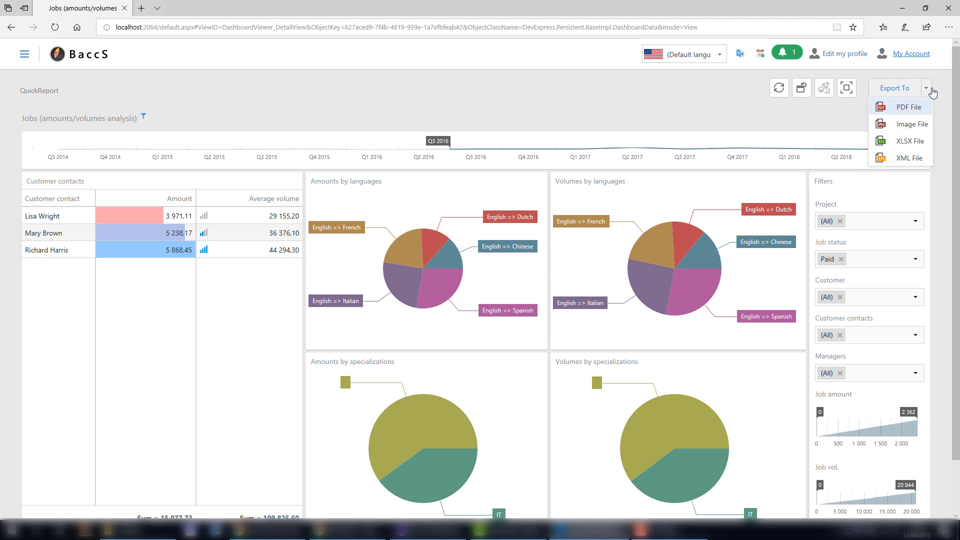
# Export the whole dashboard as an Image File (79.4 KB PNG), view it, and close the viewer.
pyautogui.click(926, 88)
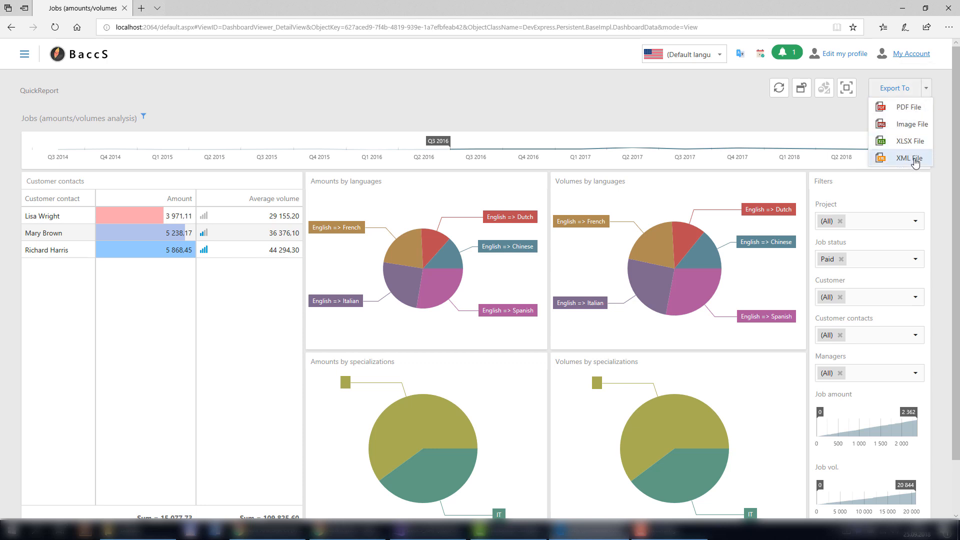
pyautogui.click(909, 125)
pyautogui.click(498, 417)
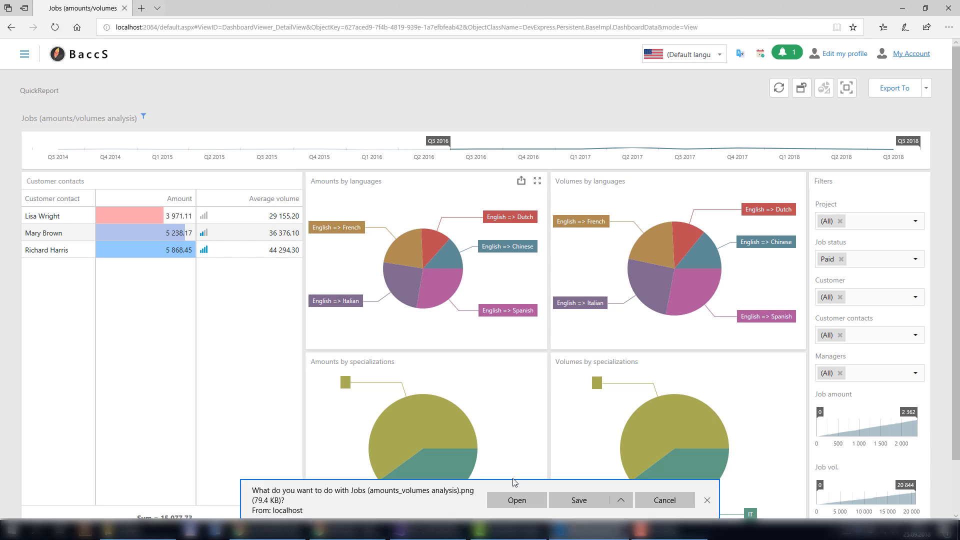
pyautogui.click(516, 500)
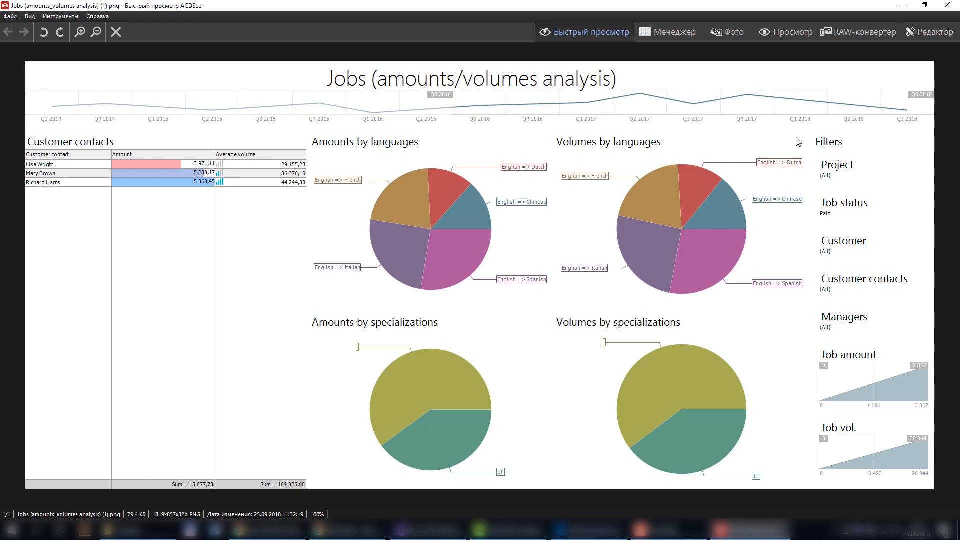
pyautogui.click(947, 5)
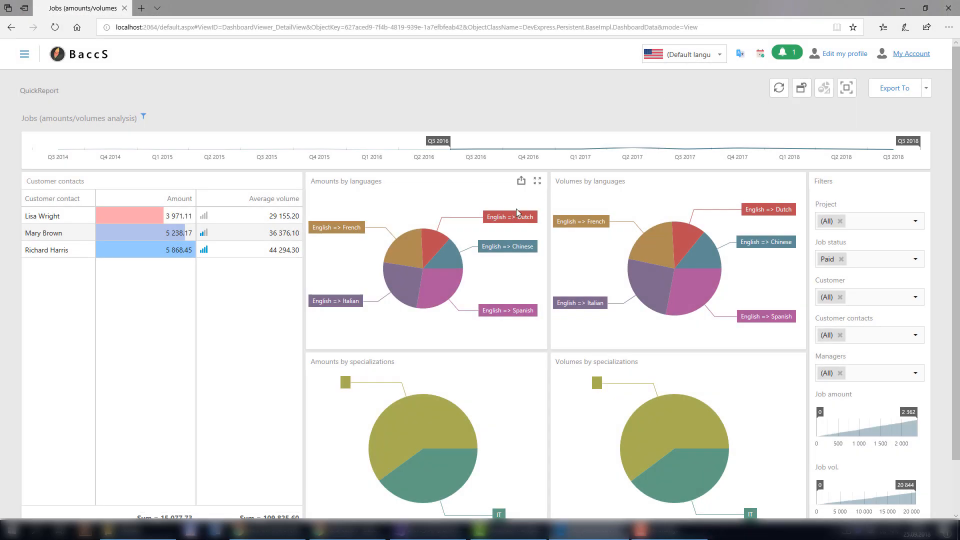